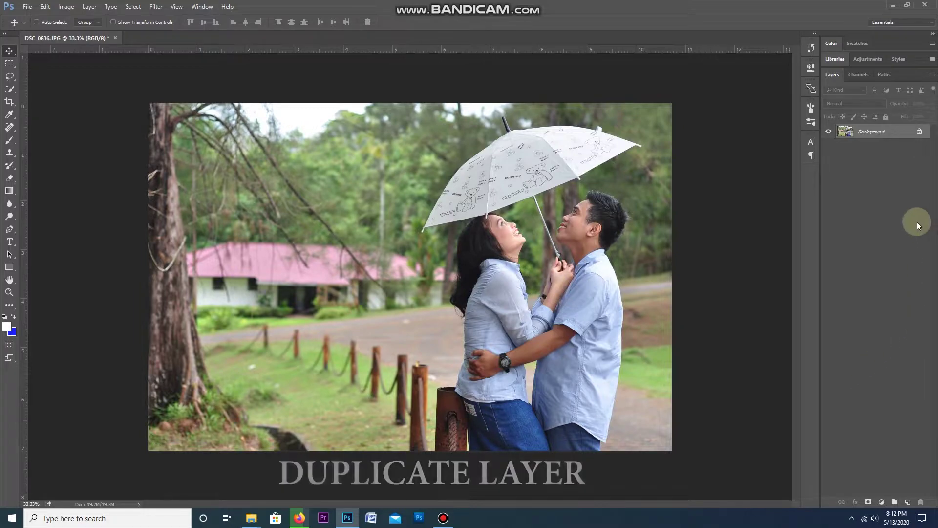
Duplicate the background photo layer and add a Channel Mixer adjustment layer
key("ctrl+j")
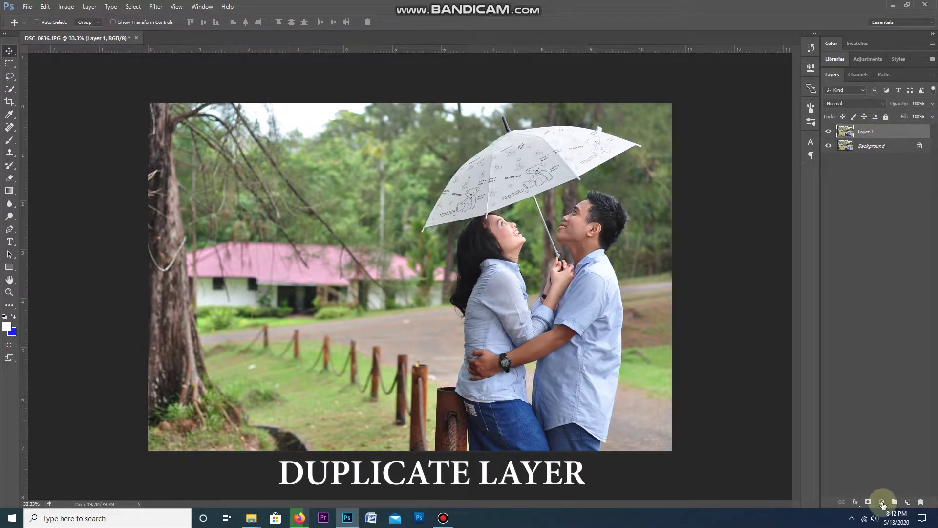
left_click(882, 502)
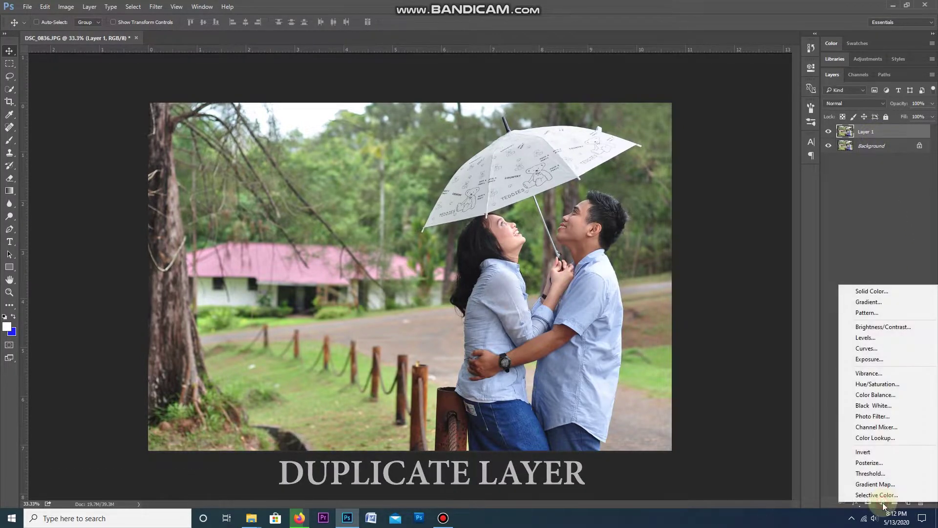
left_click(887, 430)
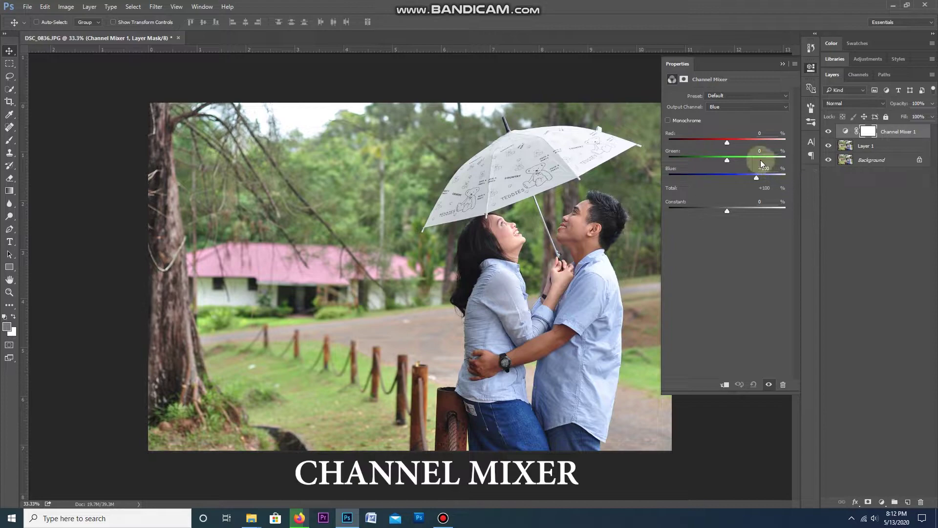
Set the Channel Mixer blue output to red -50, green +150, blue 0, constant -5
left_click_drag(727, 141, 717, 142)
left_click(762, 133)
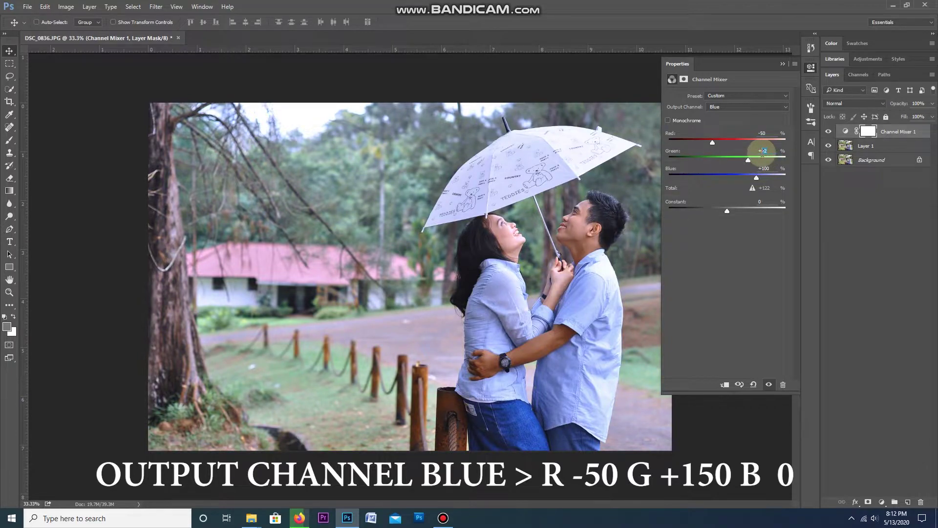
type("50")
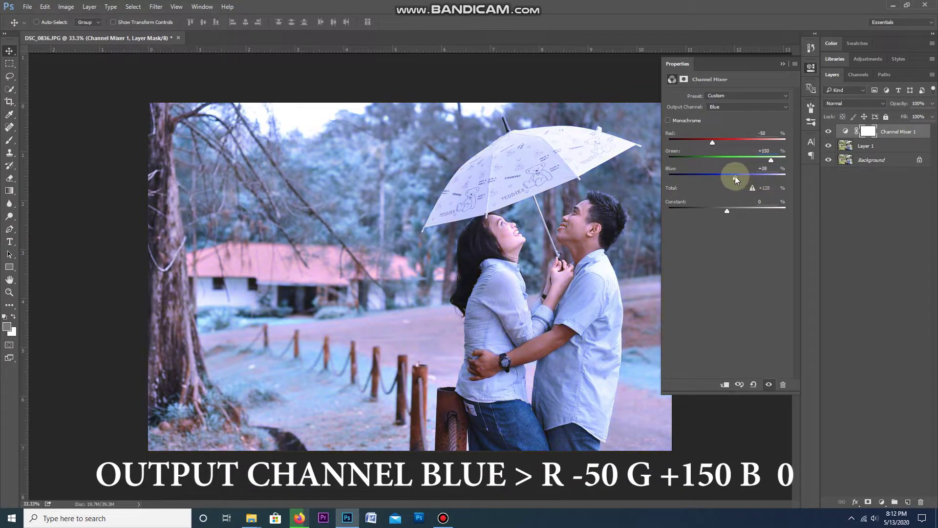
left_click_drag(735, 178, 734, 179)
left_click(762, 168)
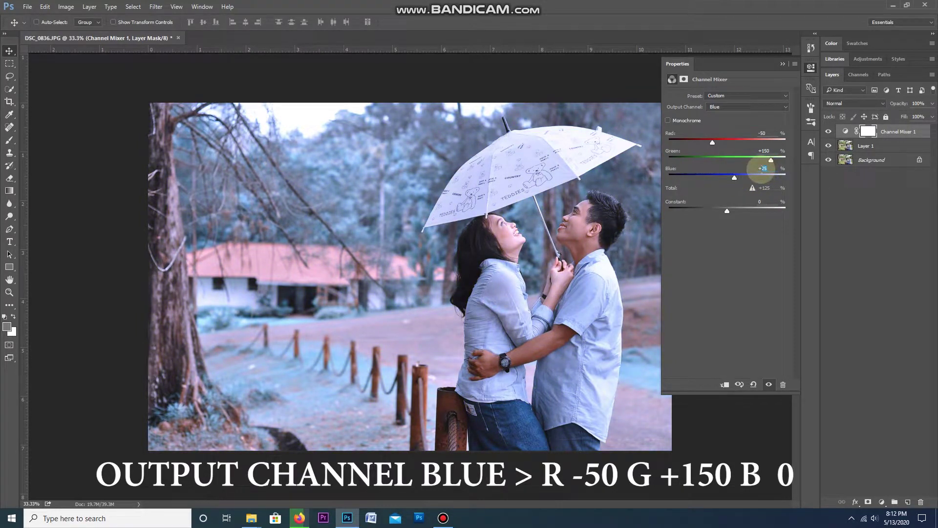
type("+0")
key("Return")
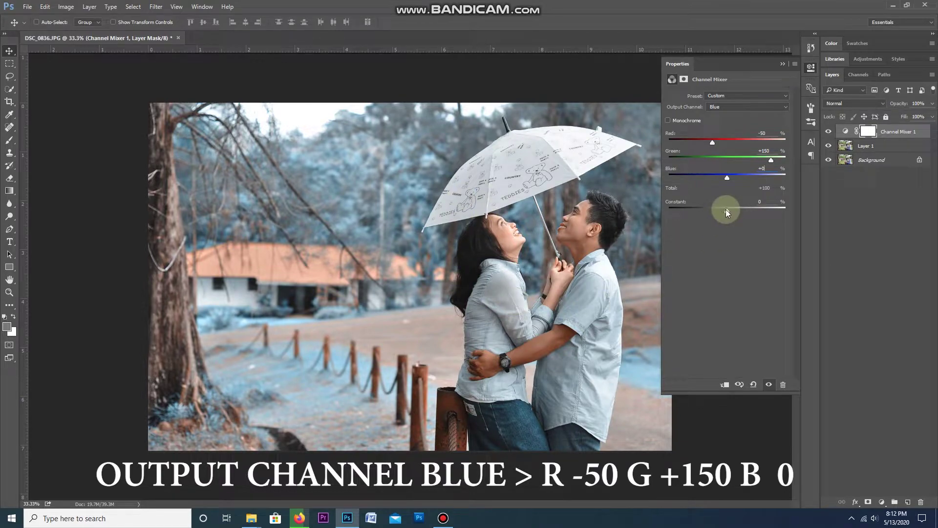
mouse_move(726, 211)
left_mouse_down()
mouse_move(735, 208)
mouse_move(724, 211)
left_mouse_up()
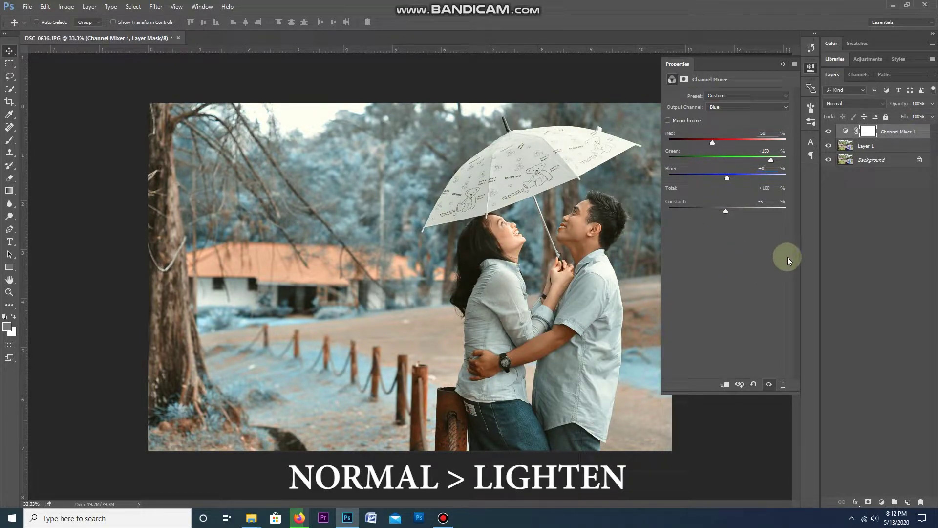
Set the Channel Mixer layer's blend mode to Lighten
left_click(859, 104)
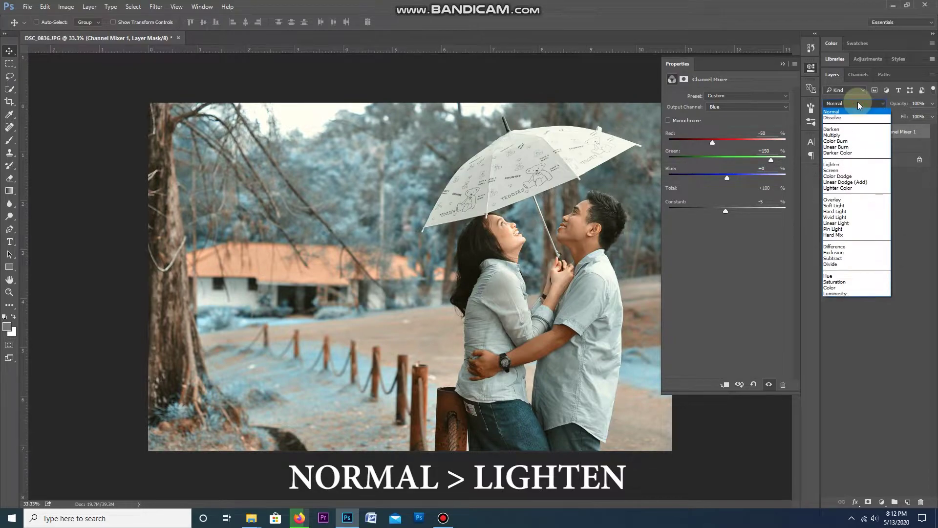
left_click(837, 164)
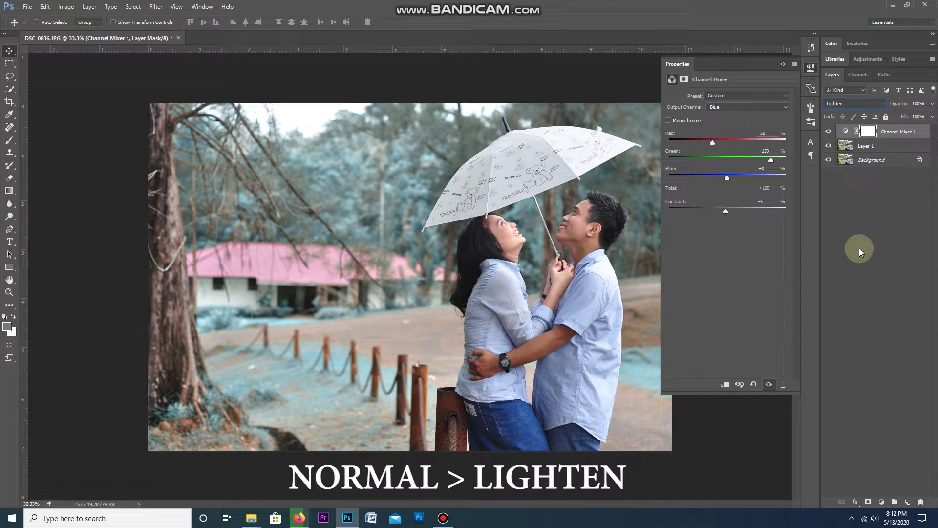
left_click(883, 502)
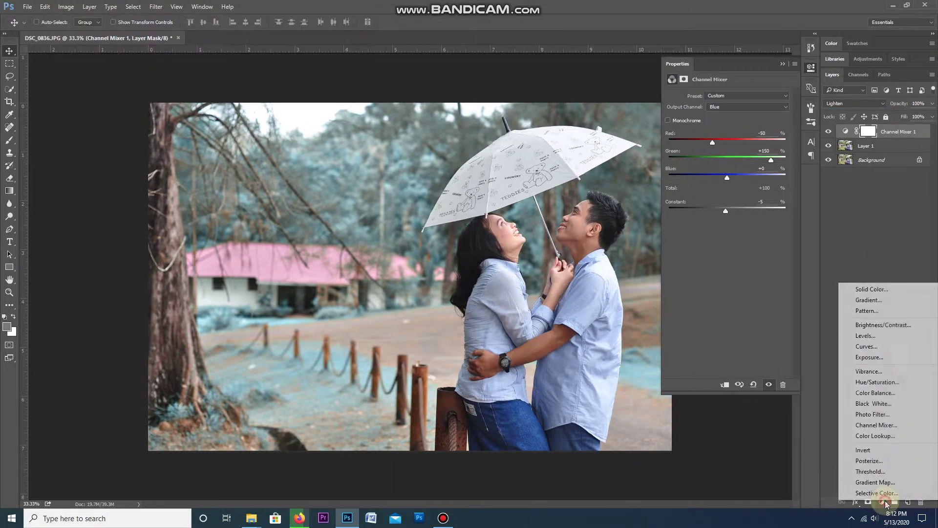
Add a Hue/Saturation layer above the Channel Mixer with hue +10, saturation +10, lightness +5
left_click(886, 383)
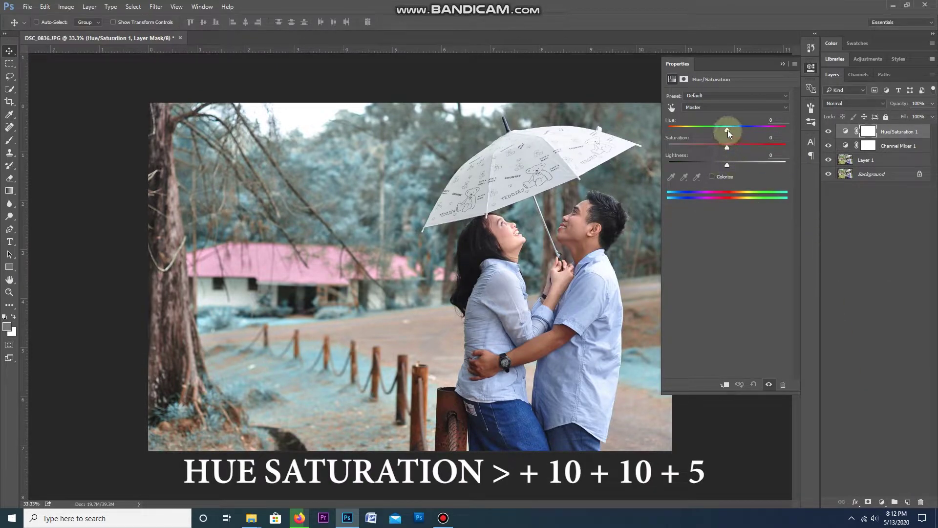
left_click_drag(728, 130, 731, 130)
left_click(774, 120)
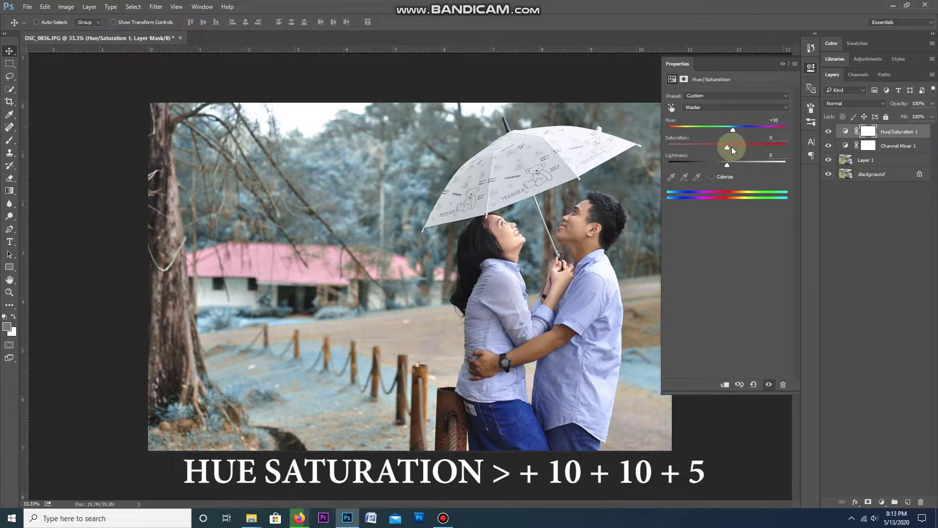
left_click_drag(729, 147, 733, 147)
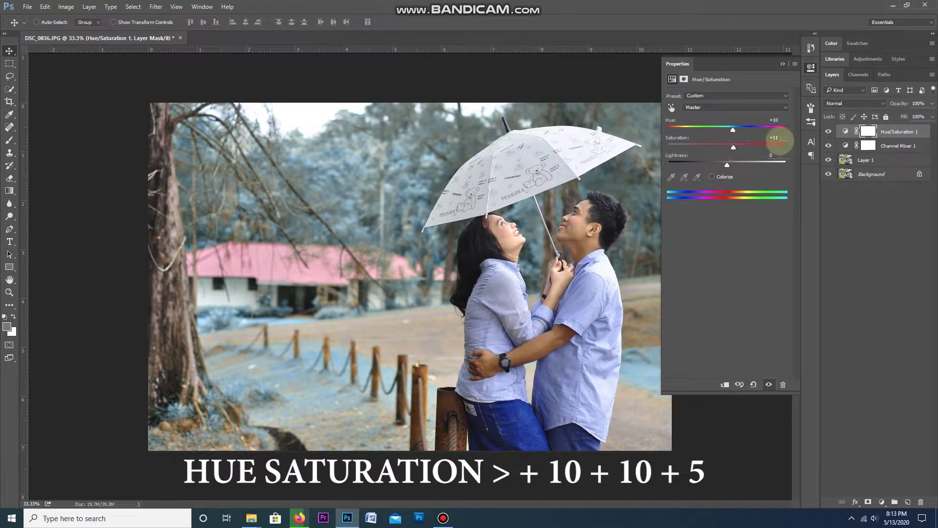
left_click(774, 138)
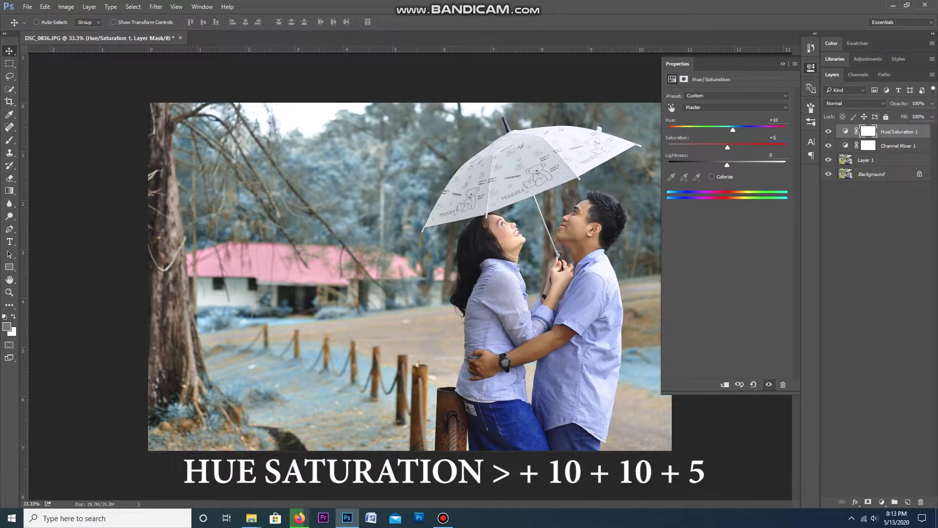
type("0")
left_click_drag(728, 165, 729, 165)
left_click(772, 155)
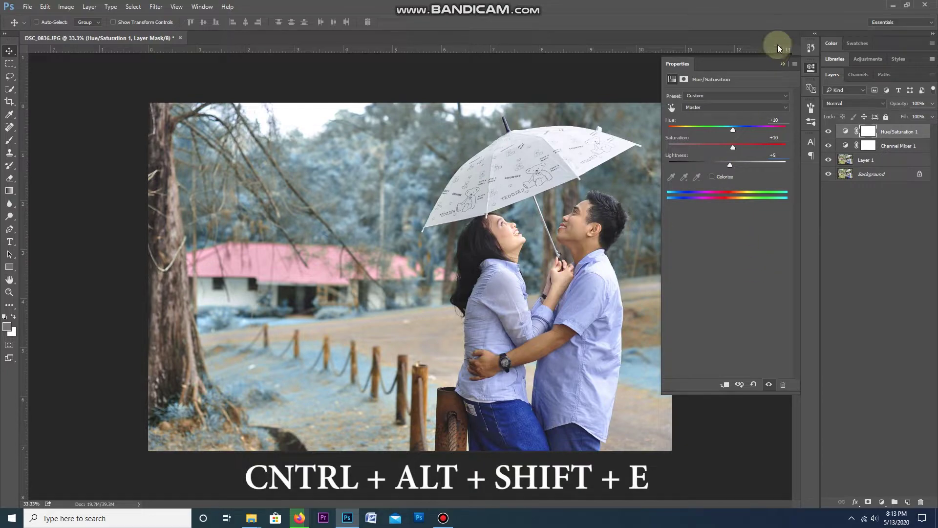
left_click(781, 63)
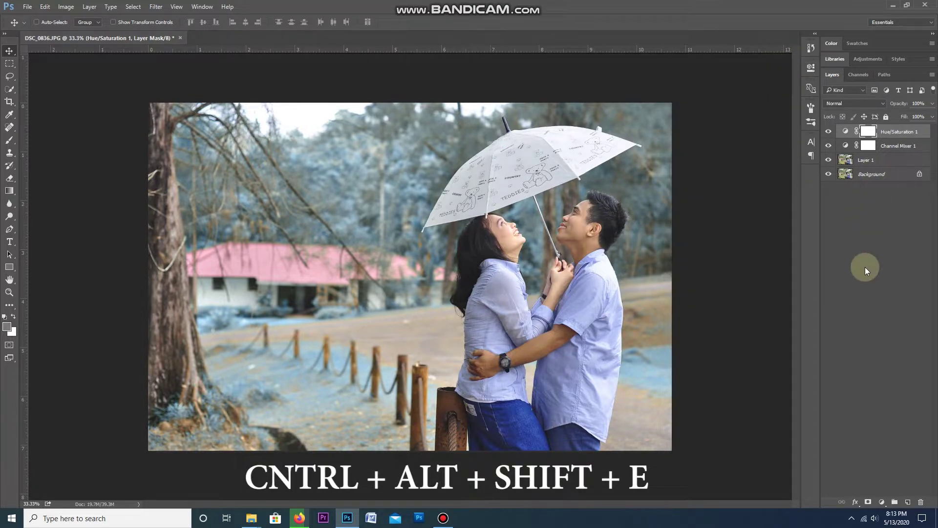
Stamp the visible layers into Layer 2 and add an empty Layer 3 for painting
key("ctrl+alt+shift+e")
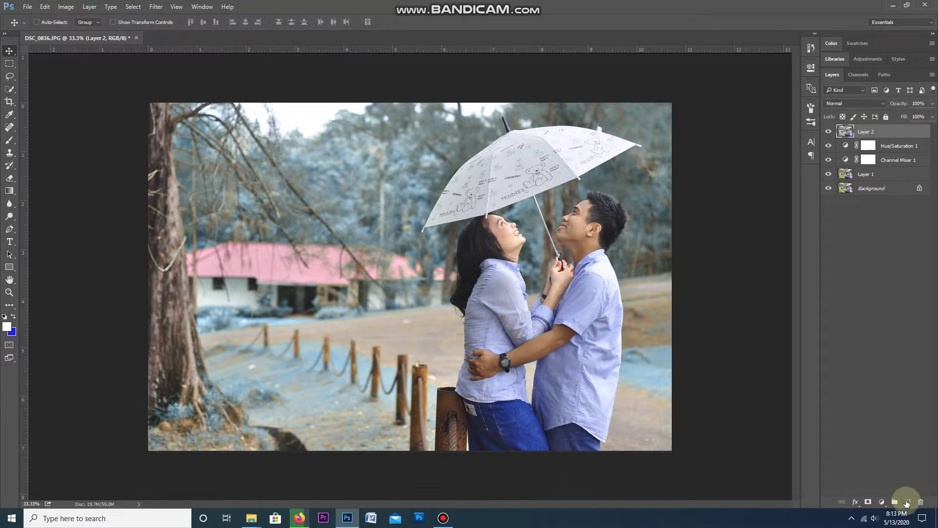
left_click(907, 504)
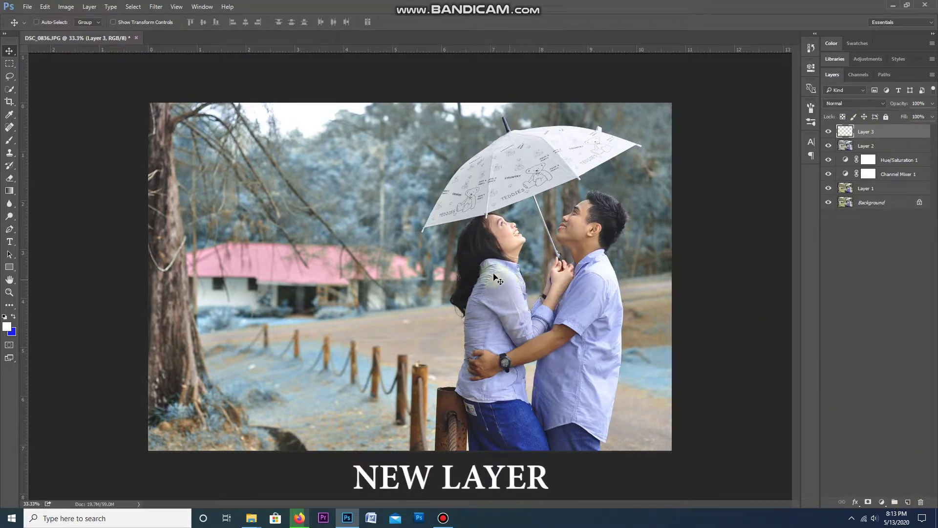
key("b")
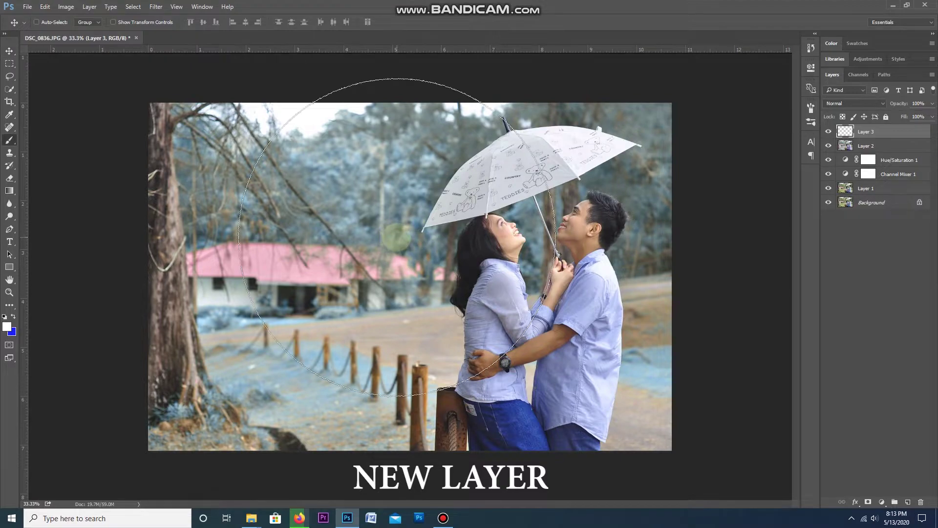
Load the Snow&Rain_Promo.abr brush set from the brush preset picker's menu
right_click(397, 235)
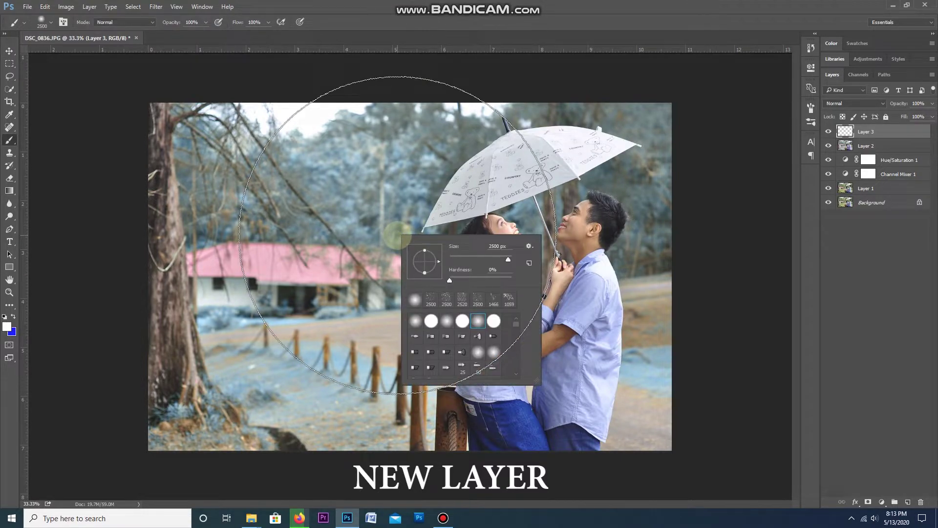
left_click(12, 141)
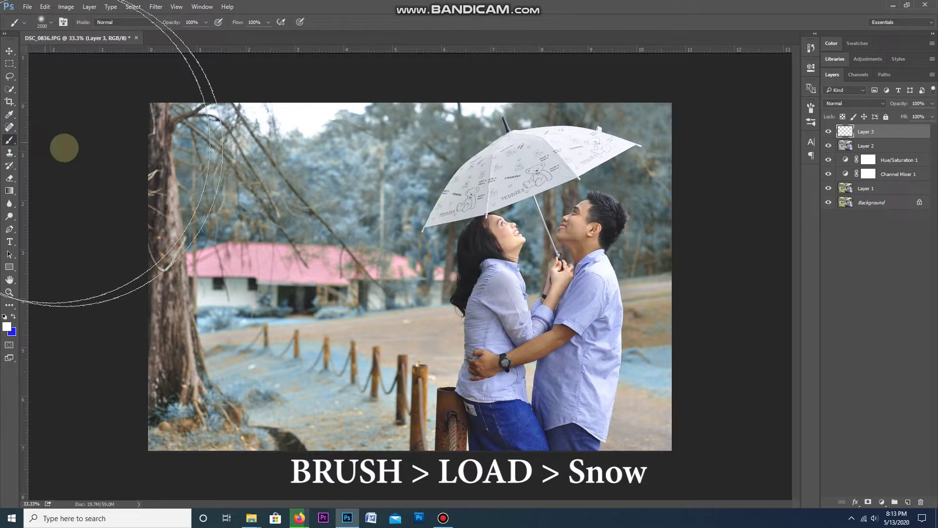
right_click(399, 239)
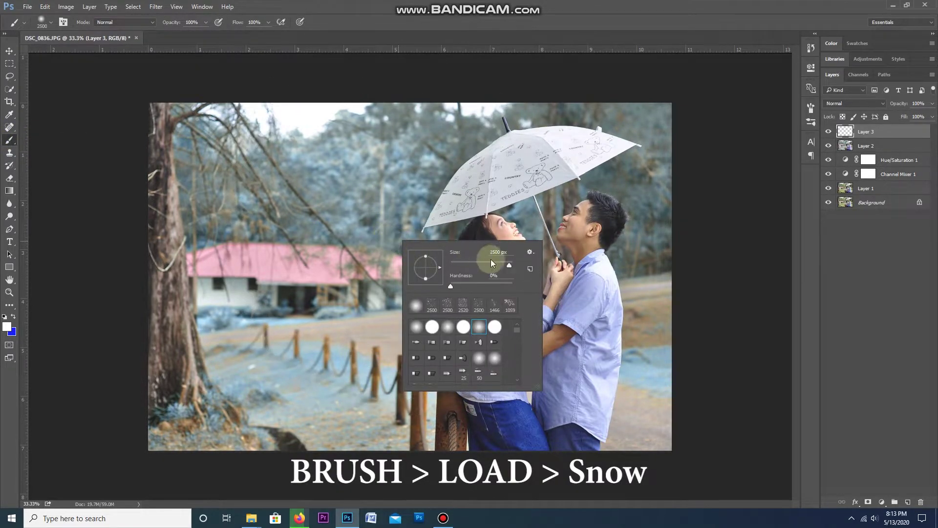
left_click(530, 253)
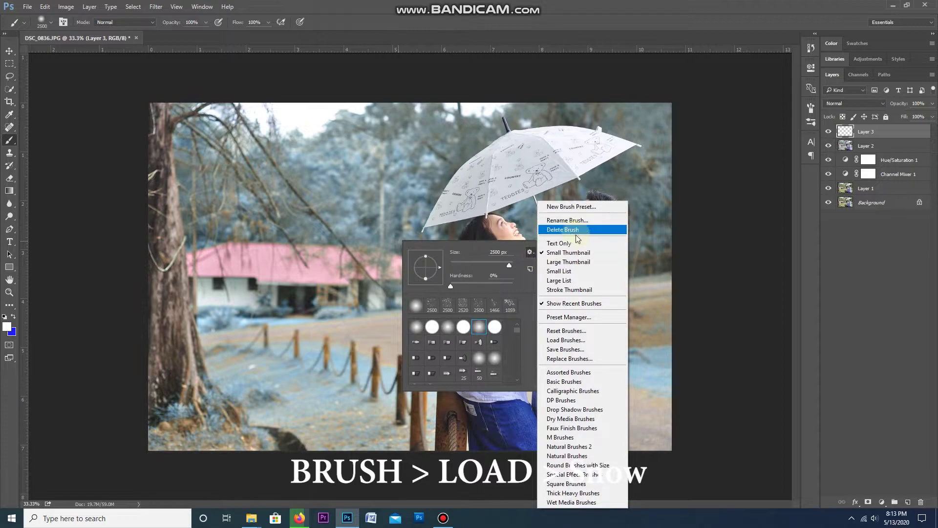
left_click(568, 342)
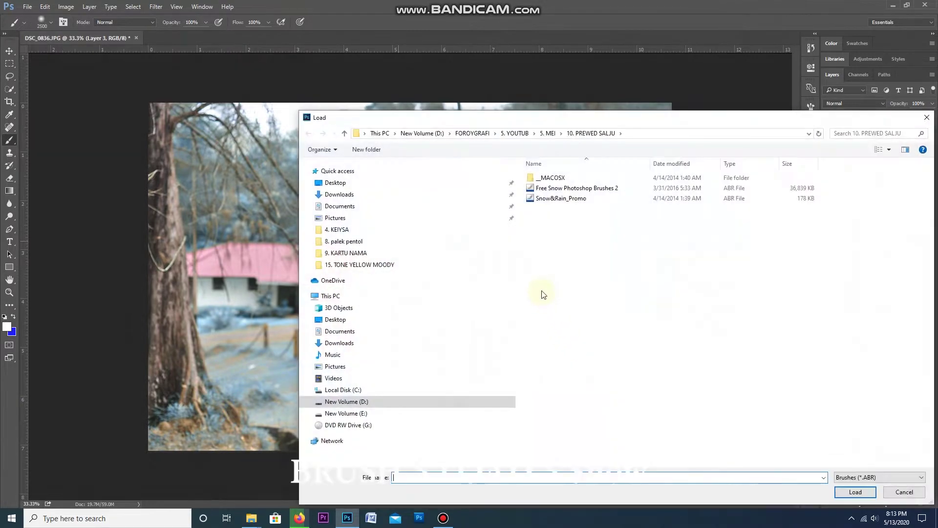
left_click(562, 189)
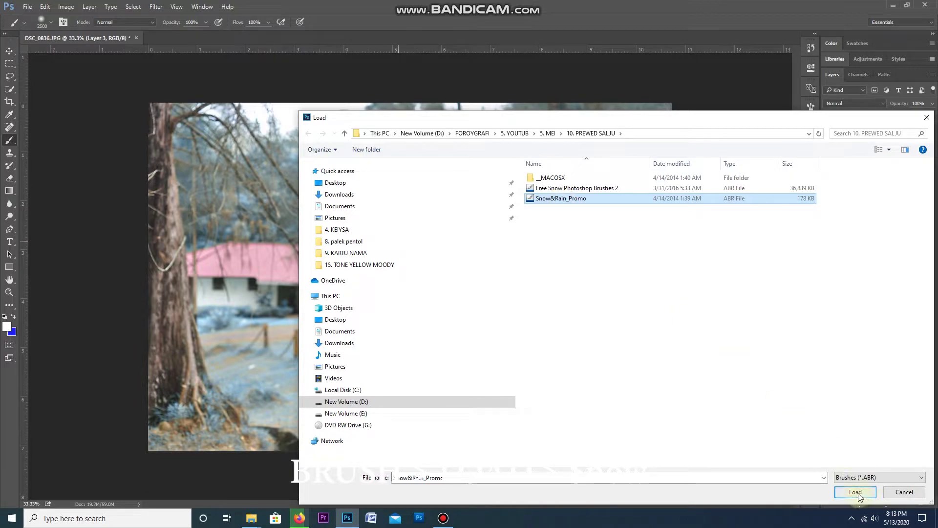
Pick a 2500 px Snow&Rain brush and paint white snowflakes over the left and upper photo
left_click(902, 493)
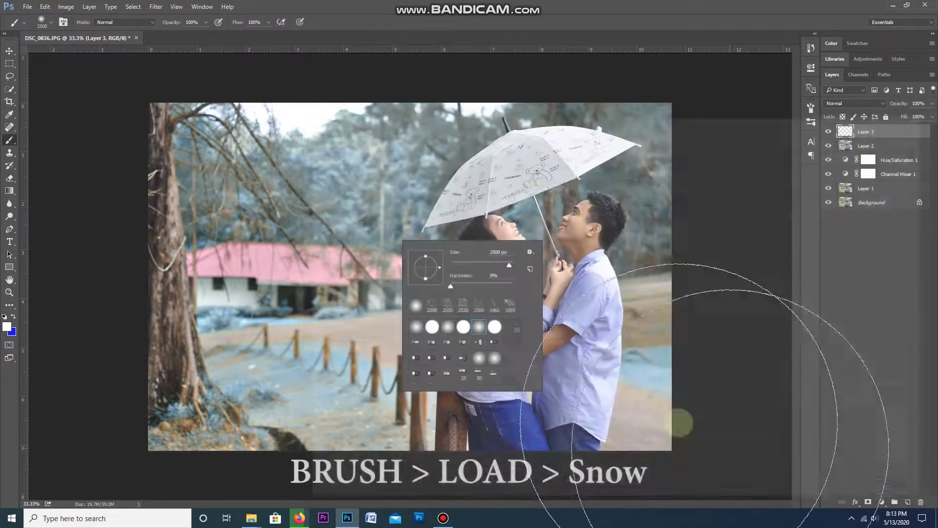
left_click_drag(517, 330, 517, 374)
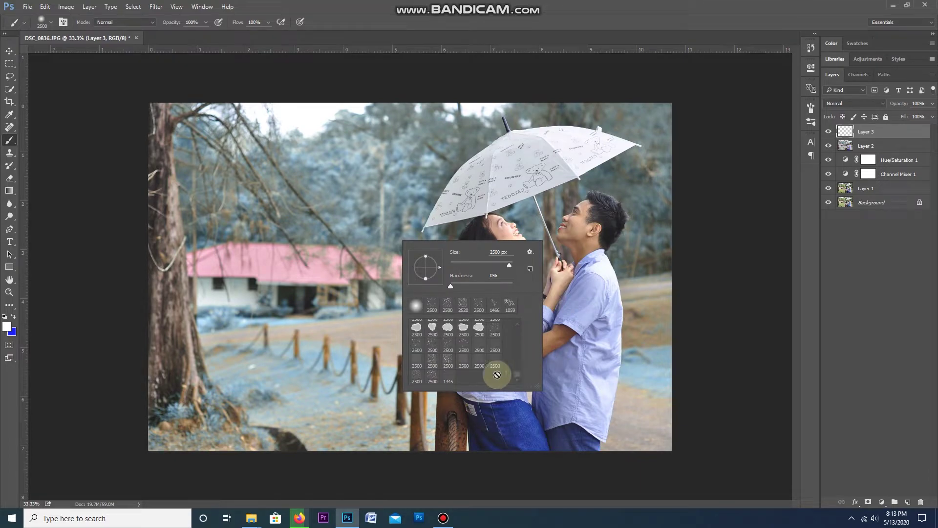
left_click(428, 347)
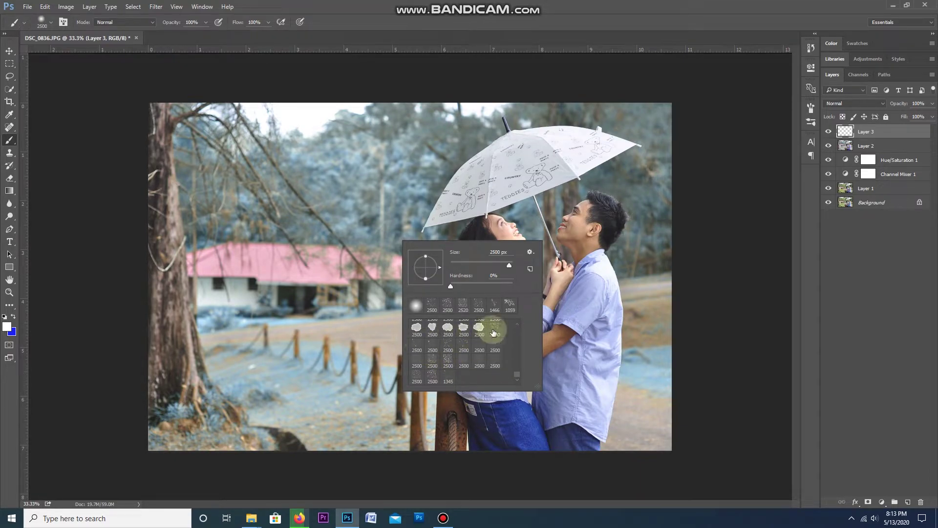
left_click(418, 346)
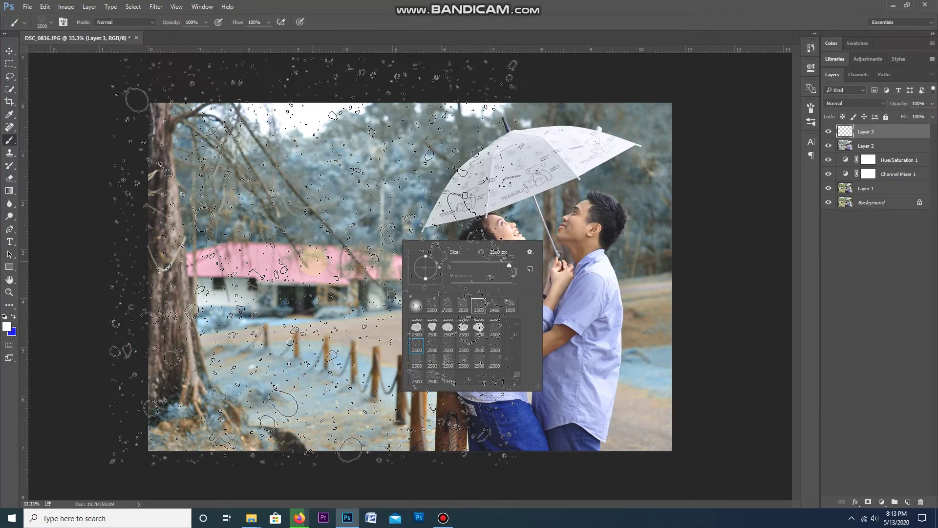
left_click_drag(313, 264, 72, 251)
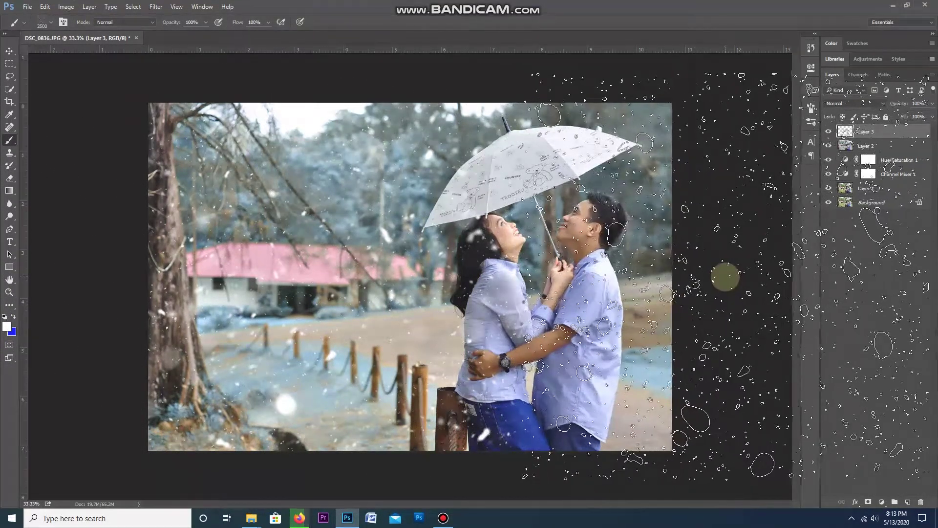
left_click_drag(725, 276, 230, 201)
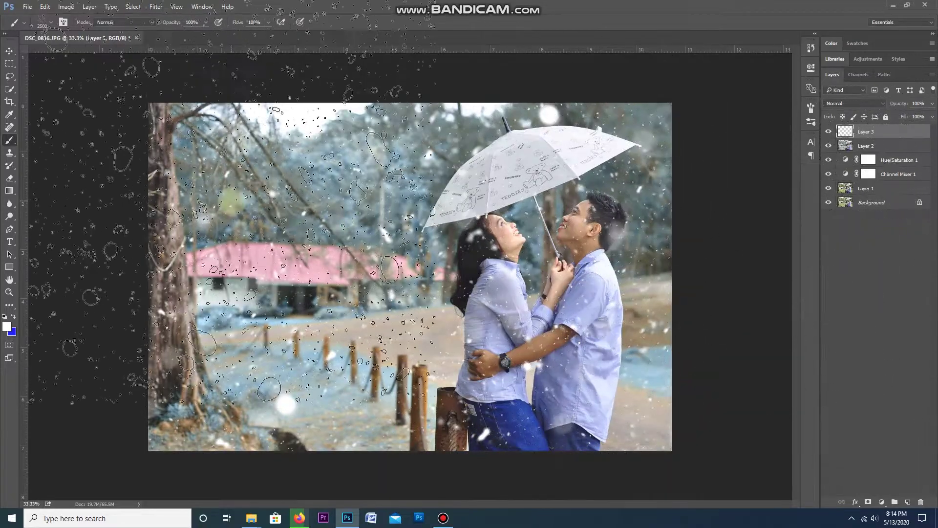
Lower Layer 3's opacity to 87% and erase the snowflakes from the man's face
left_click(9, 51)
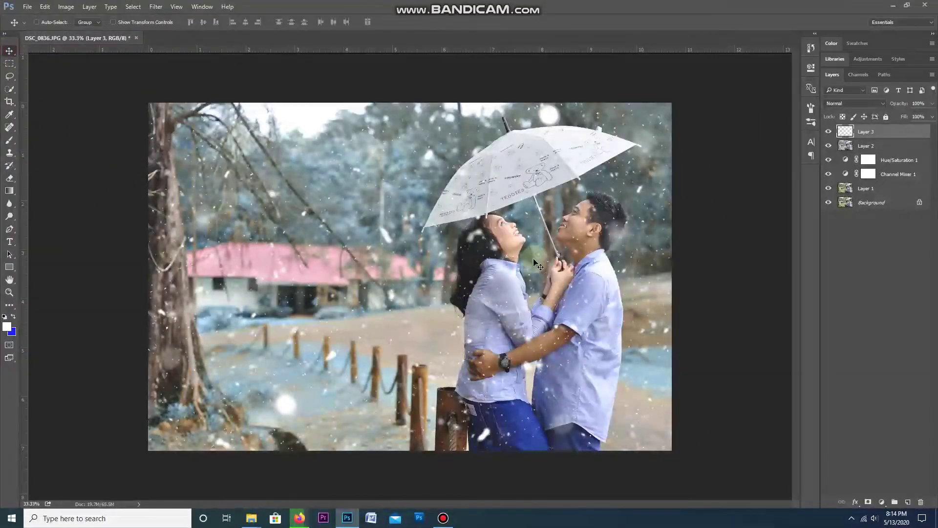
scroll(538, 254, "up", 1)
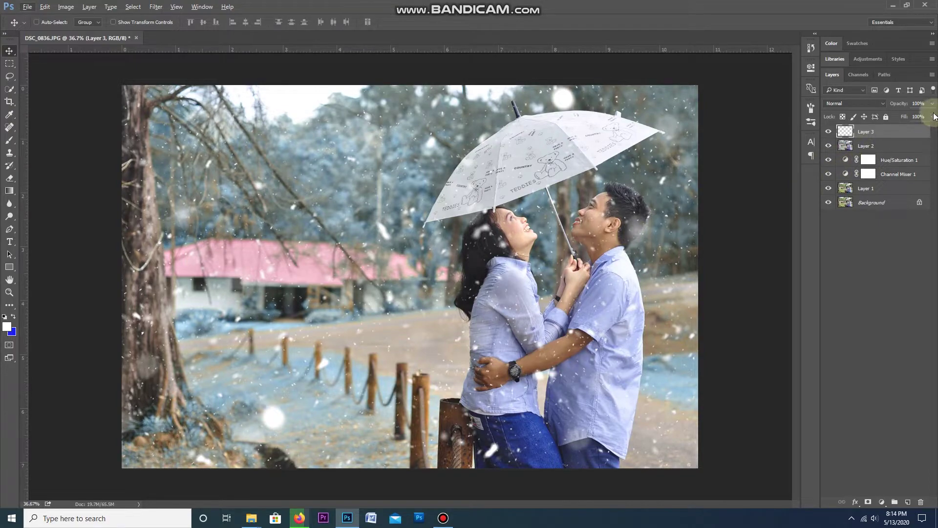
left_click_drag(929, 117, 925, 117)
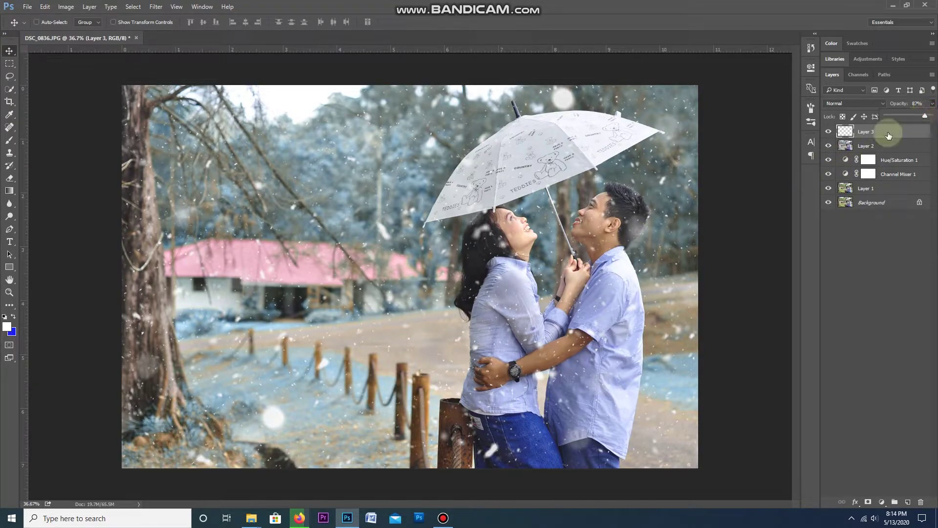
key("e")
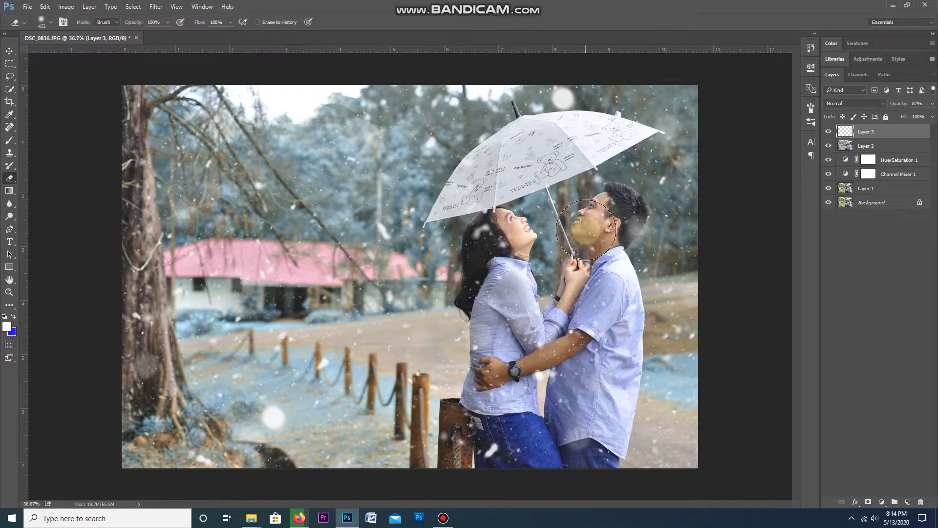
mouse_move(587, 227)
left_mouse_down()
mouse_move(566, 274)
mouse_move(562, 323)
left_mouse_up()
key("v")
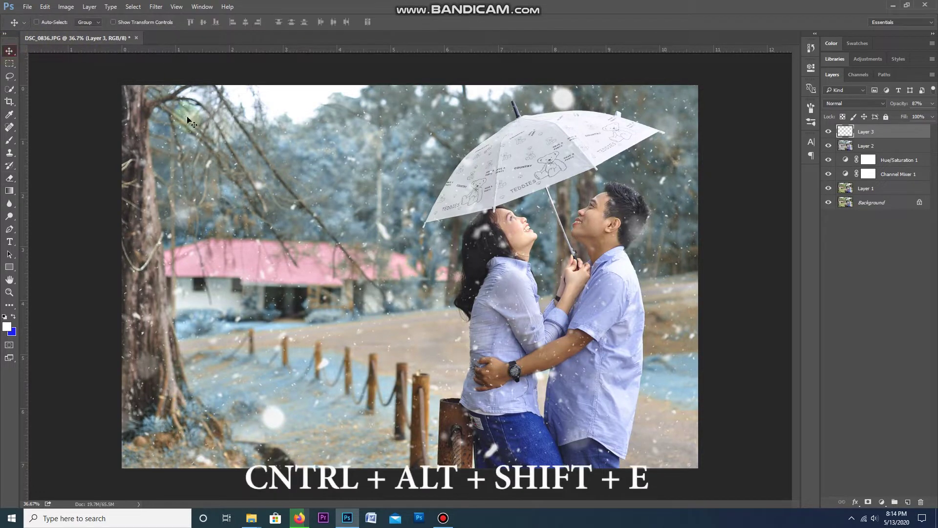
left_click(886, 133)
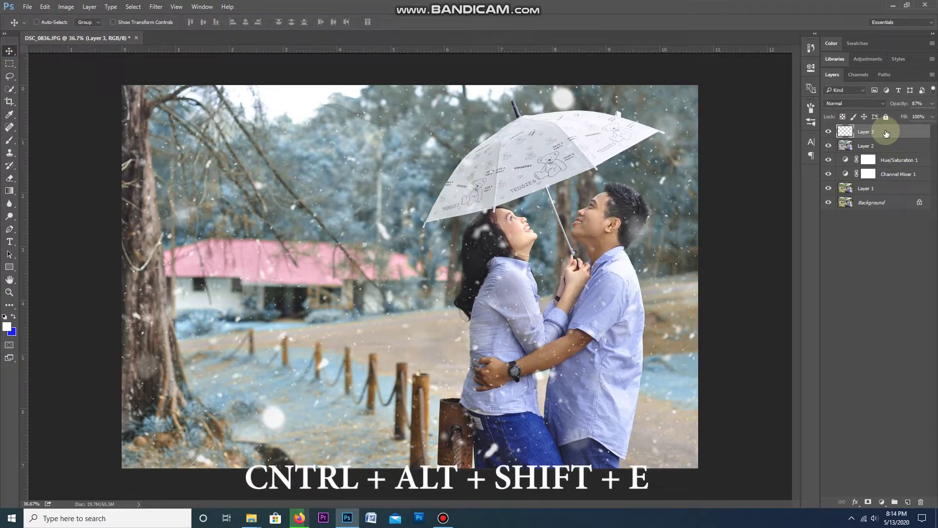
Stamp the visible layers into Layer 4 and set its Camera Raw temperature to +2
key("ctrl+alt+shift+e")
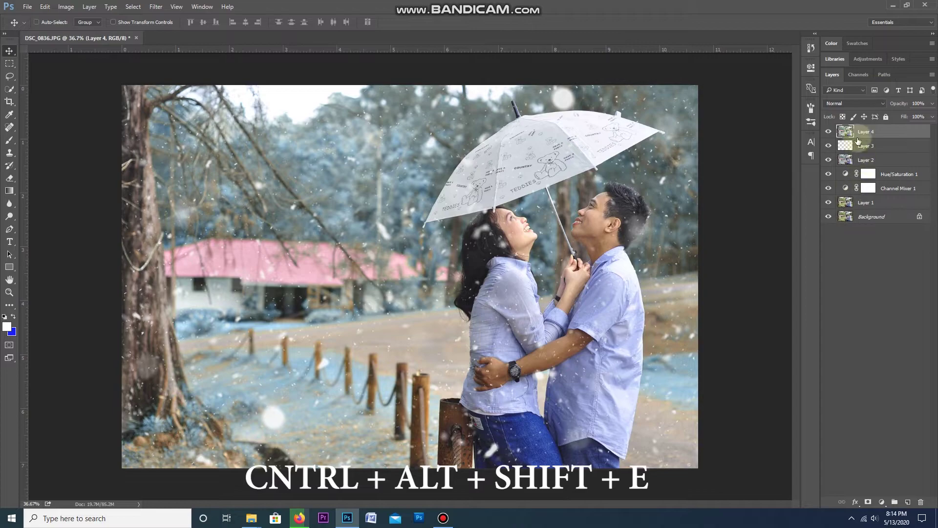
left_click(865, 137)
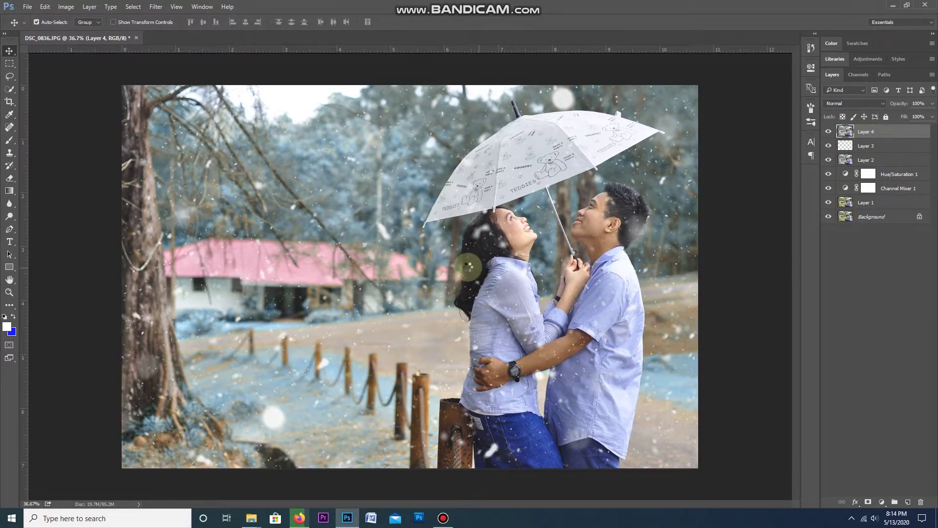
key("ctrl+shift+a")
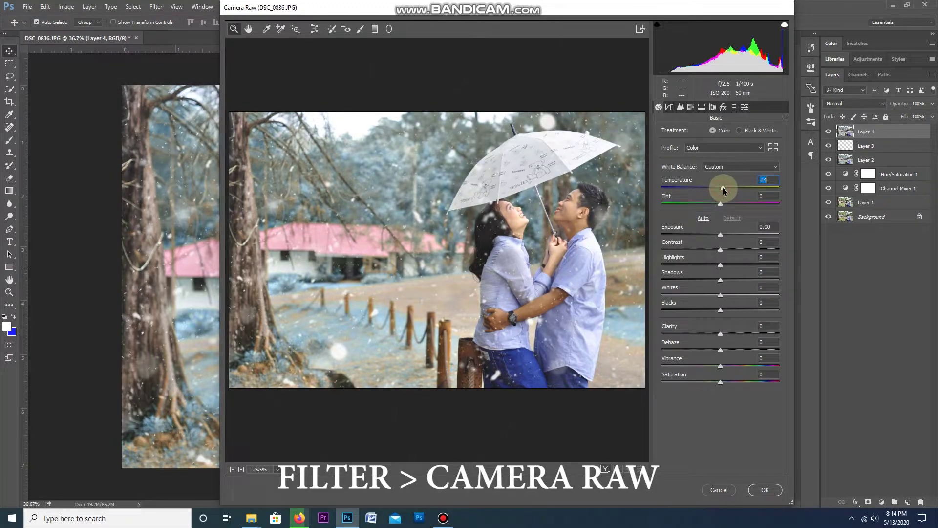
left_click_drag(722, 186, 719, 186)
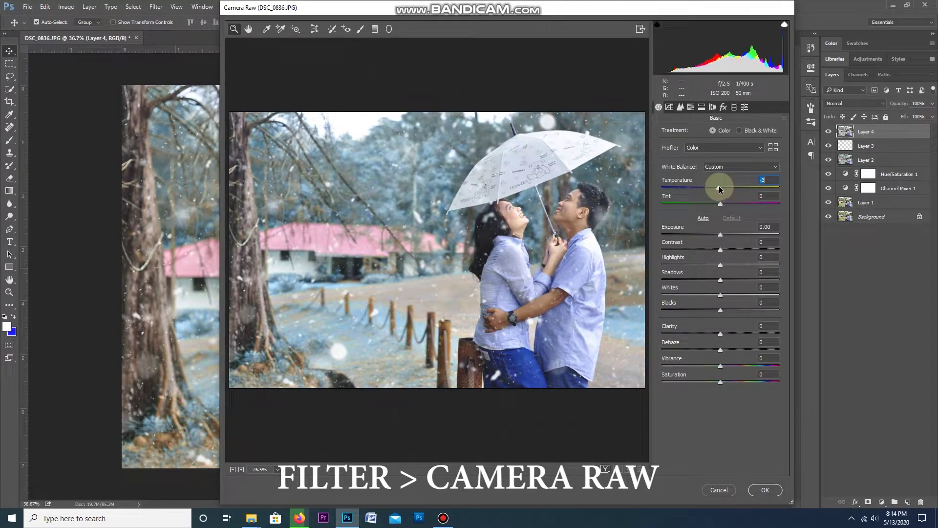
left_click_drag(721, 189, 723, 188)
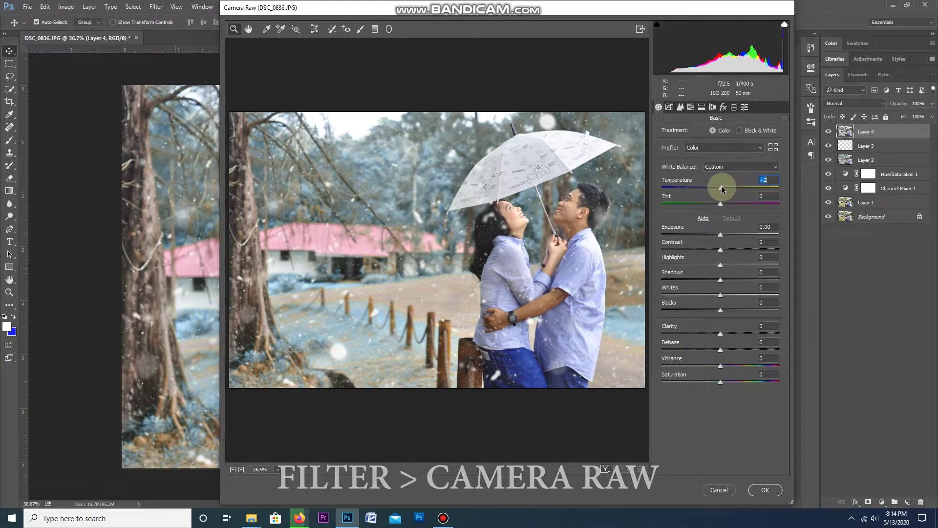
Add a Color Priority post-crop vignette (amount +13, midpoint 37) and apply Camera Raw
left_click(735, 108)
left_click(723, 108)
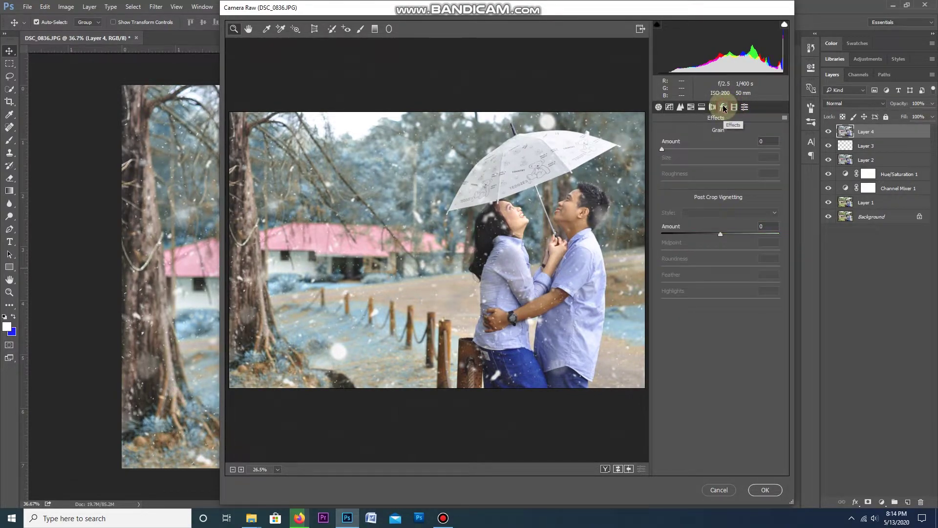
mouse_move(717, 236)
left_mouse_down()
mouse_move(704, 234)
mouse_move(706, 248)
mouse_move(739, 233)
mouse_move(728, 229)
left_mouse_up()
left_click(723, 212)
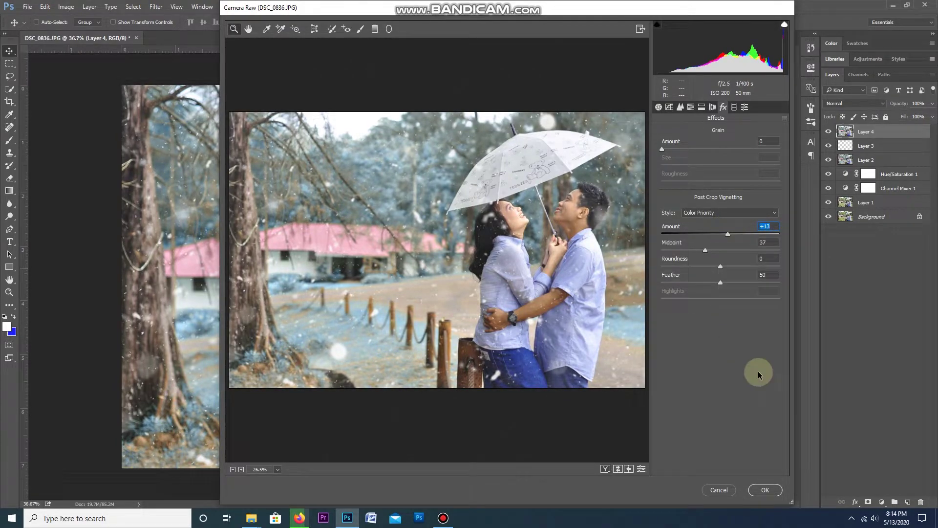
left_click(767, 490)
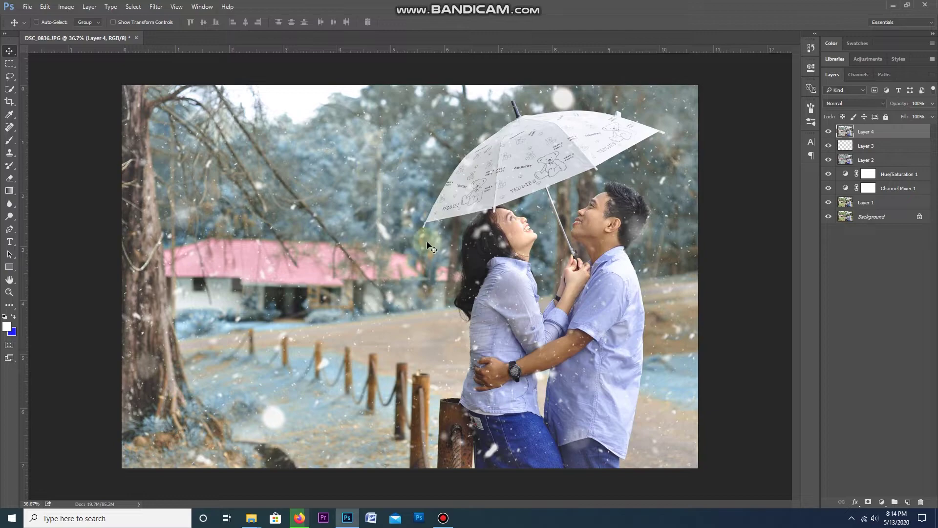
Add a Camera Raw radial filter around the couple darkening the surroundings (exposure -1.65, highlights -72)
key("ctrl+shift+a")
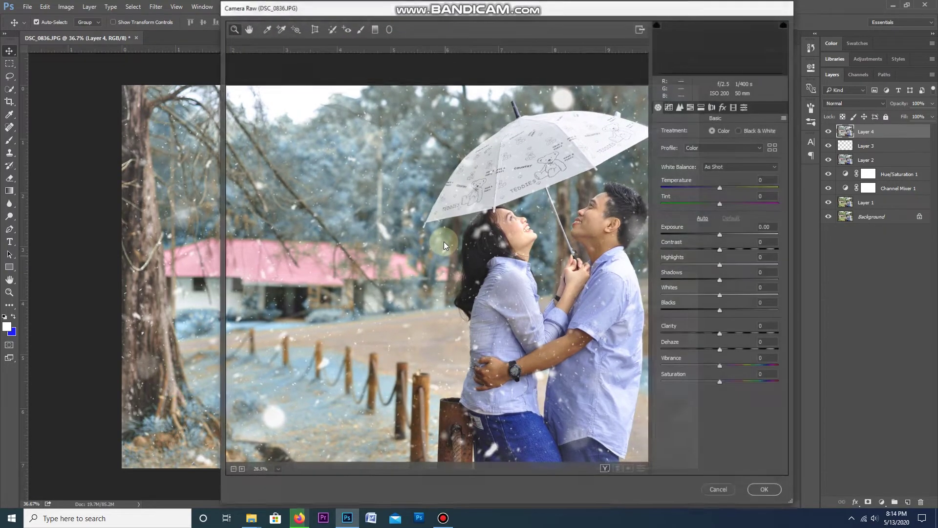
left_click(389, 30)
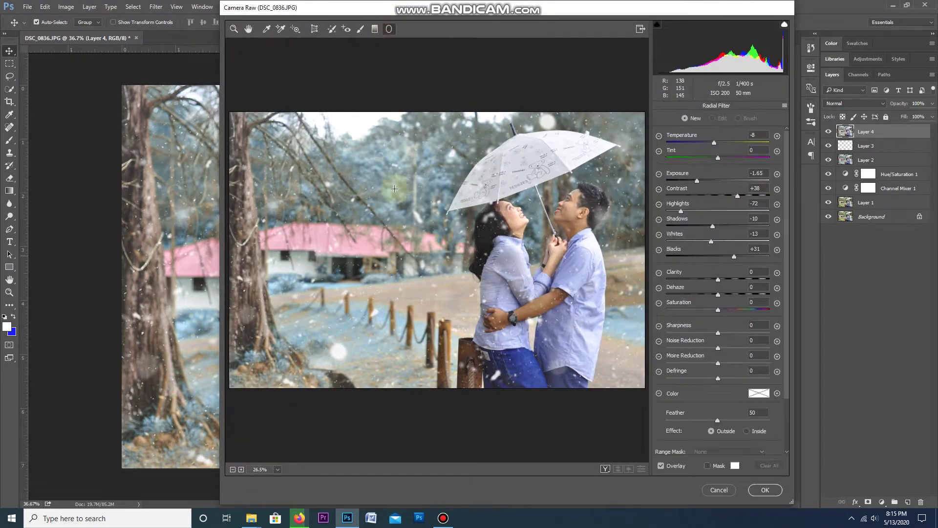
mouse_move(277, 97)
left_mouse_down()
mouse_move(555, 304)
mouse_move(611, 395)
left_mouse_up()
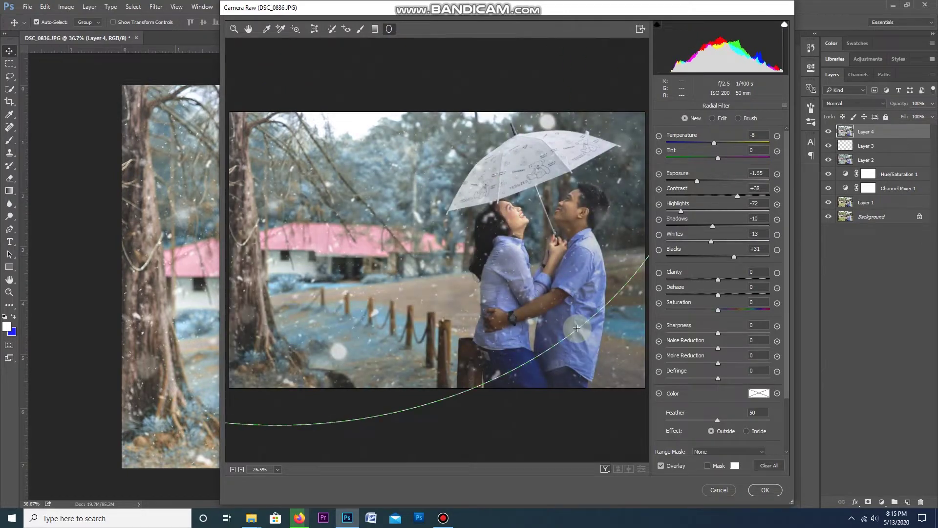
left_click_drag(465, 236, 539, 273)
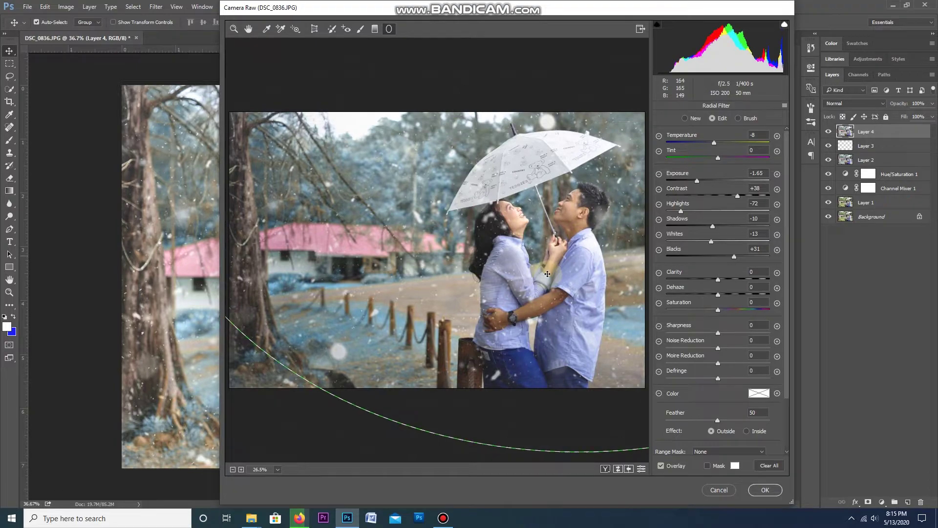
left_click(765, 490)
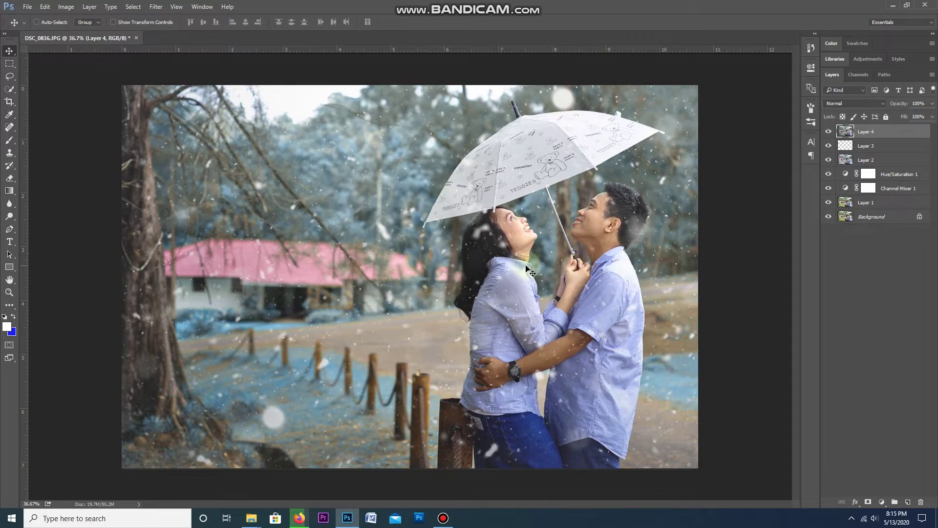
key("ctrl+minus")
On a new Layer 5, paint a soft round white glow at the photo's top-left
left_click(908, 502)
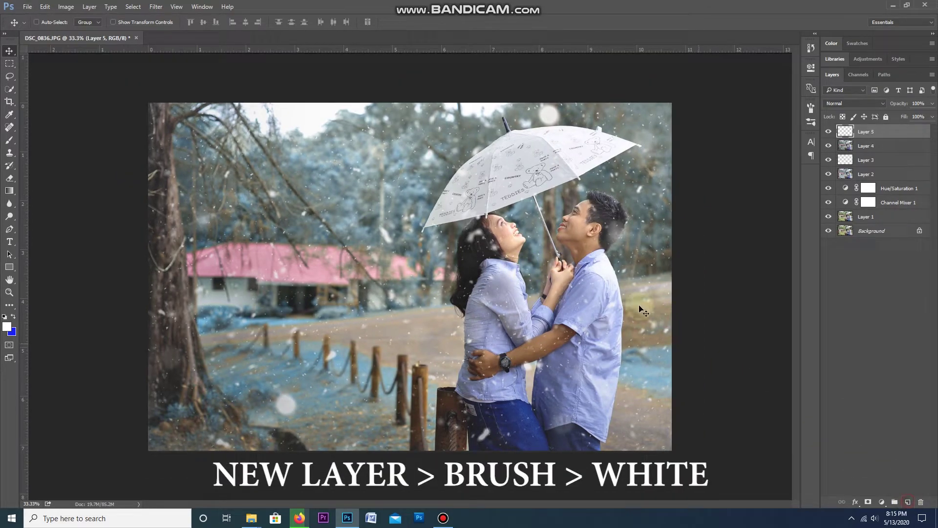
key("b")
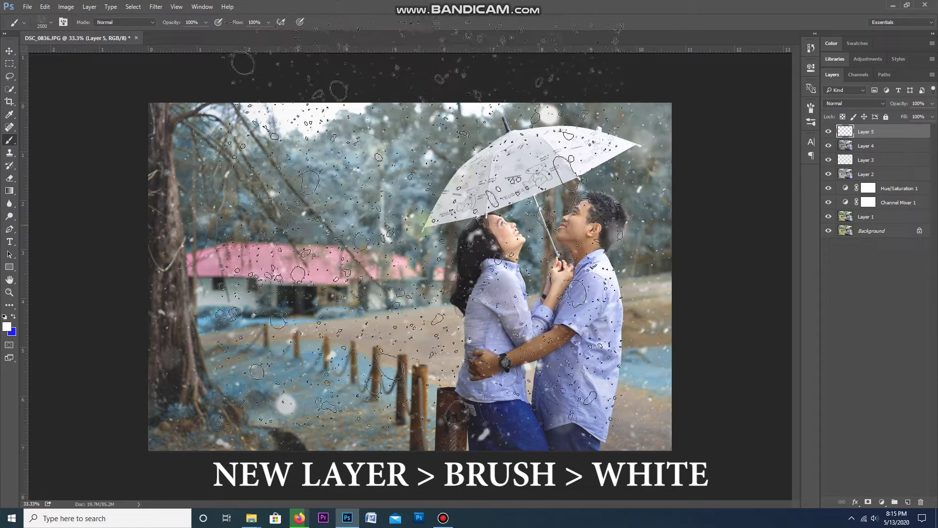
right_click(423, 225)
left_click(446, 289)
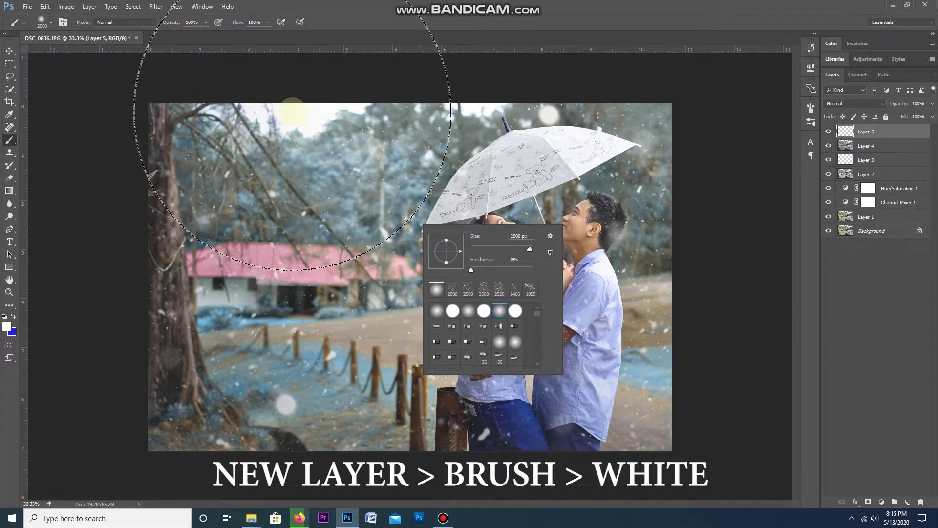
left_click(279, 118)
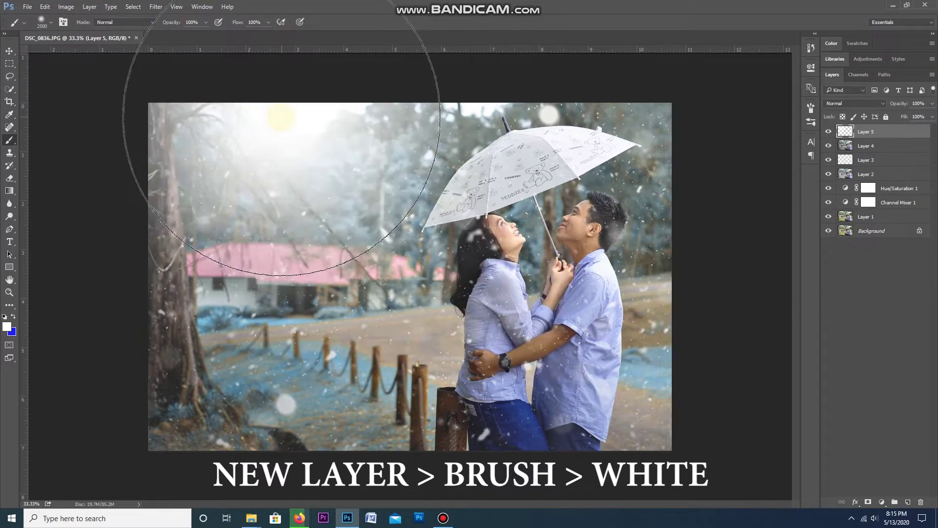
left_click(10, 50)
left_click_drag(287, 128, 309, 184)
scroll(323, 190, "down", 1)
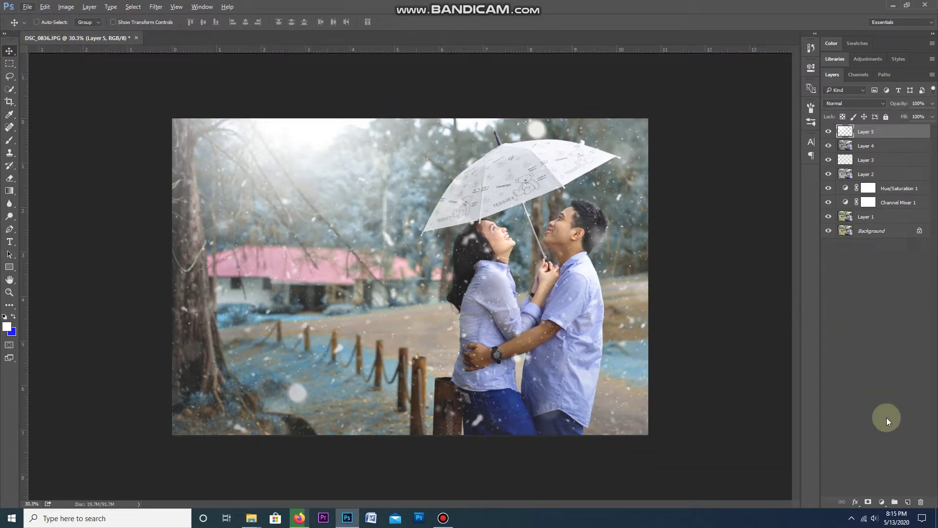
On a new Layer 6, stamp white haze on the left with a 2500 px cloud brush
left_click(908, 502)
key("b")
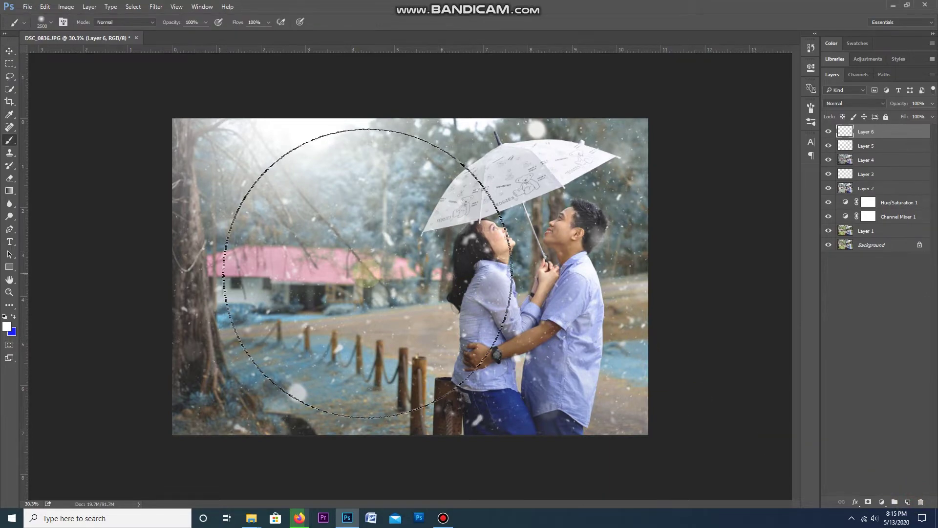
right_click(386, 279)
left_click_drag(485, 363, 485, 414)
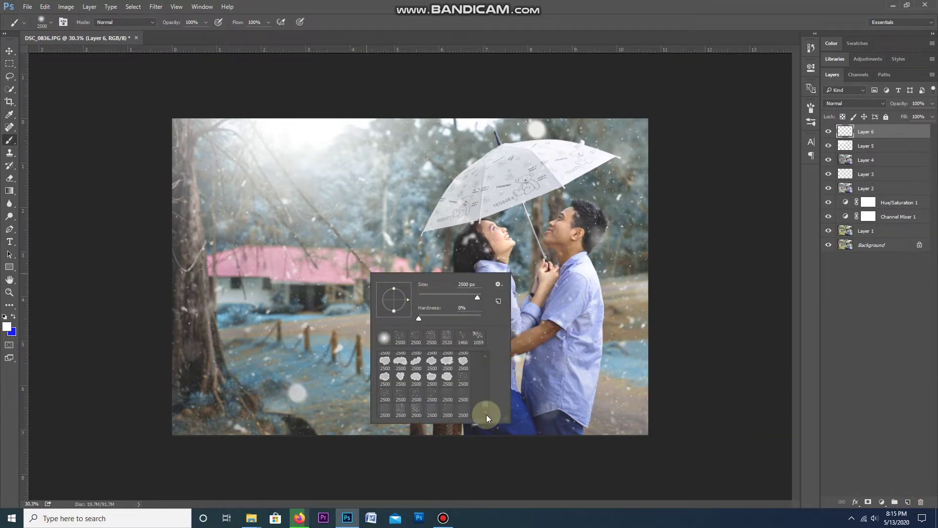
left_click(404, 410)
left_click_drag(477, 298, 475, 298)
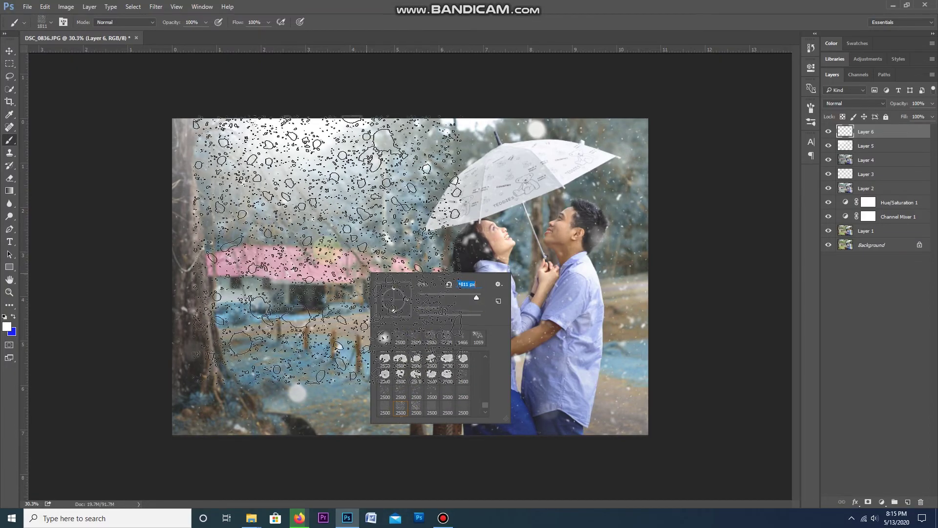
left_click(281, 196)
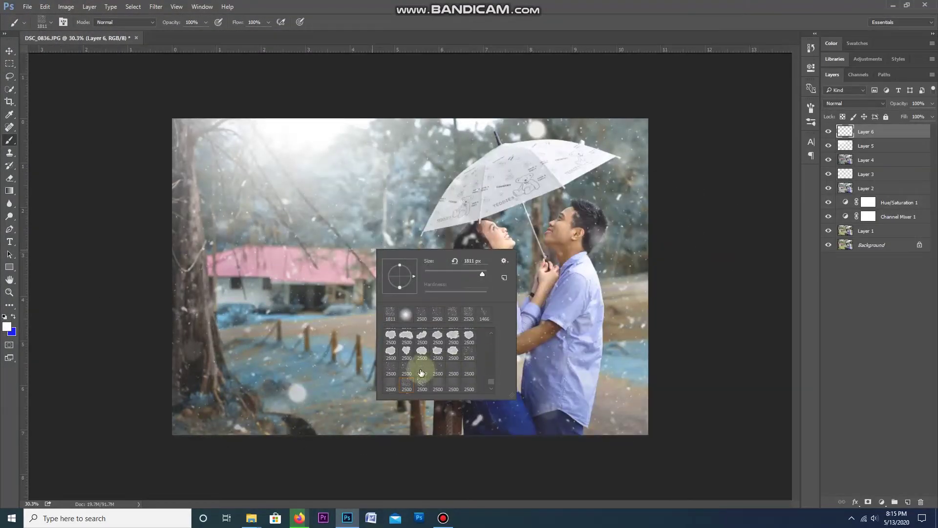
left_click(421, 373)
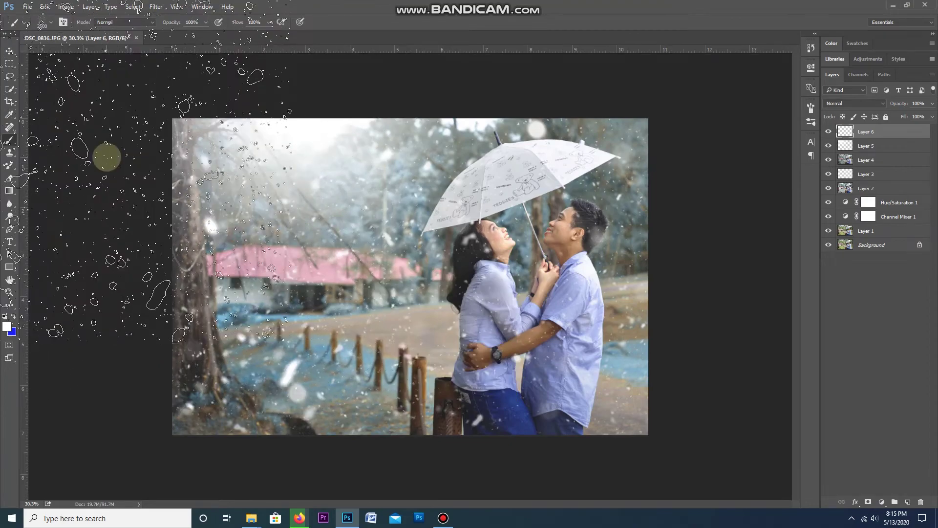
Reposition the cloud haze, rotate it about -20°, and set Layer 6 opacity to 72%
left_click(8, 50)
mouse_move(252, 237)
left_mouse_down()
mouse_move(227, 257)
mouse_move(320, 226)
mouse_move(356, 236)
left_mouse_up()
key("ctrl+t")
mouse_move(303, 294)
left_mouse_down()
mouse_move(247, 280)
mouse_move(224, 309)
left_mouse_up()
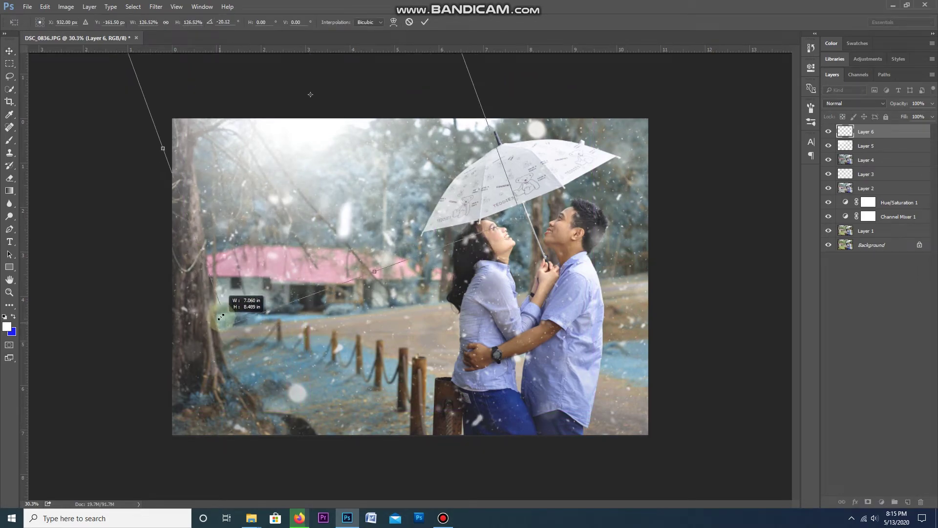
key("Return")
left_click_drag(337, 233, 320, 221)
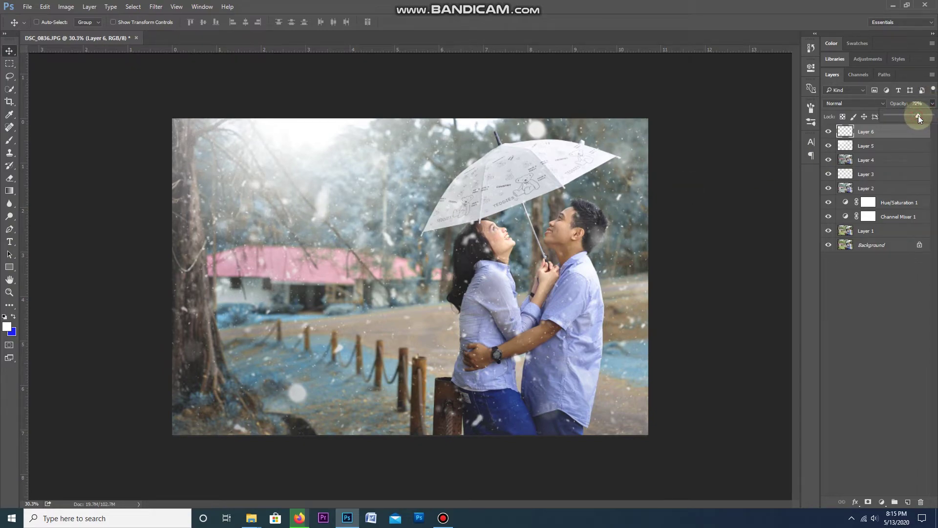
left_click_drag(374, 215, 364, 193)
key("e")
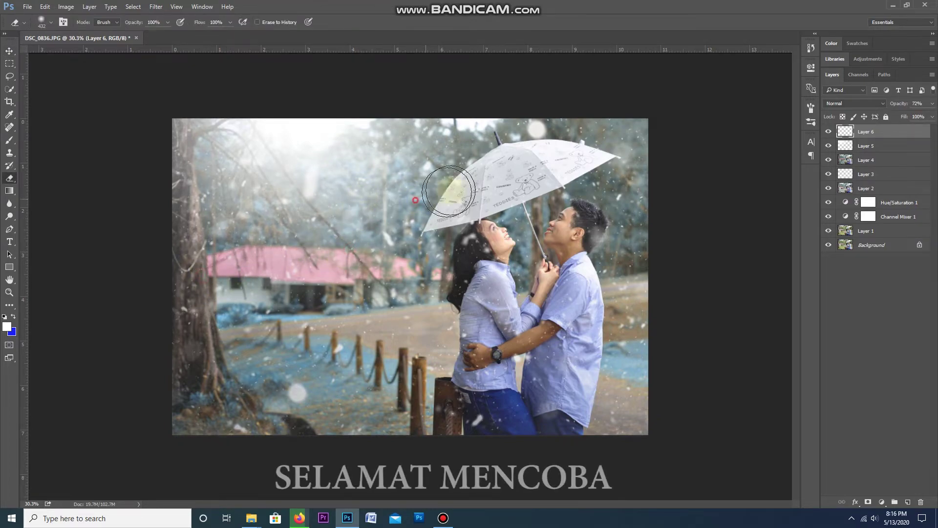
left_click(9, 51)
key("ctrl+plus")
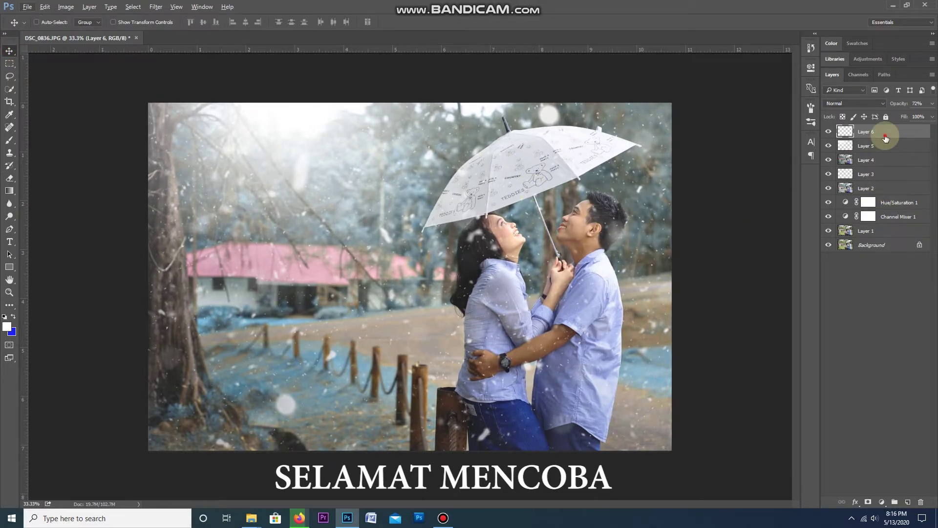
Stamp visible layers into Layer 7 and apply a 15 px Tilt-Shift blur keeping the couple sharp
key("ctrl+alt+shift+e")
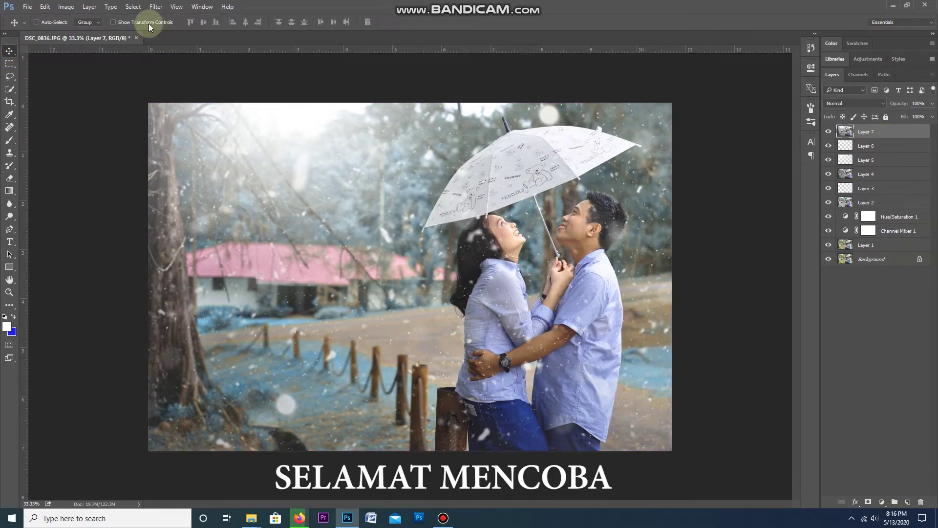
left_click(151, 8)
mouse_move(170, 124)
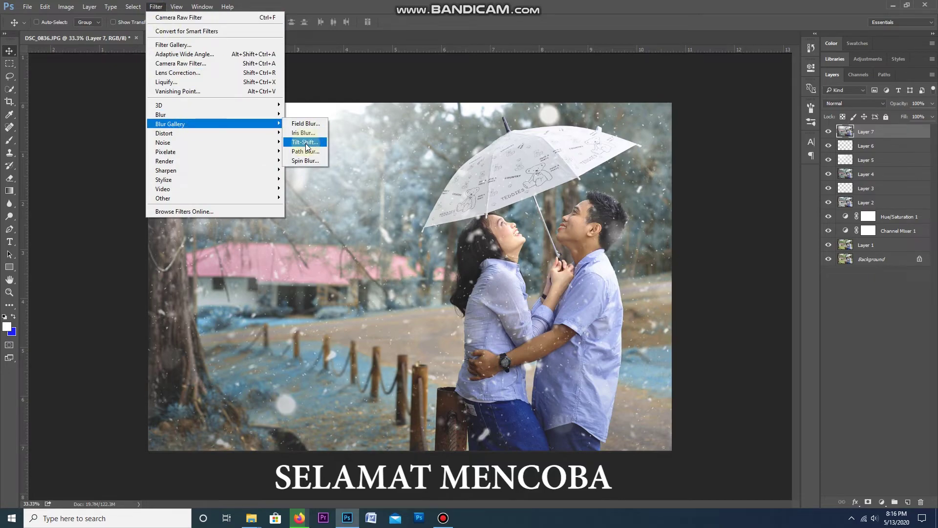
left_click(306, 142)
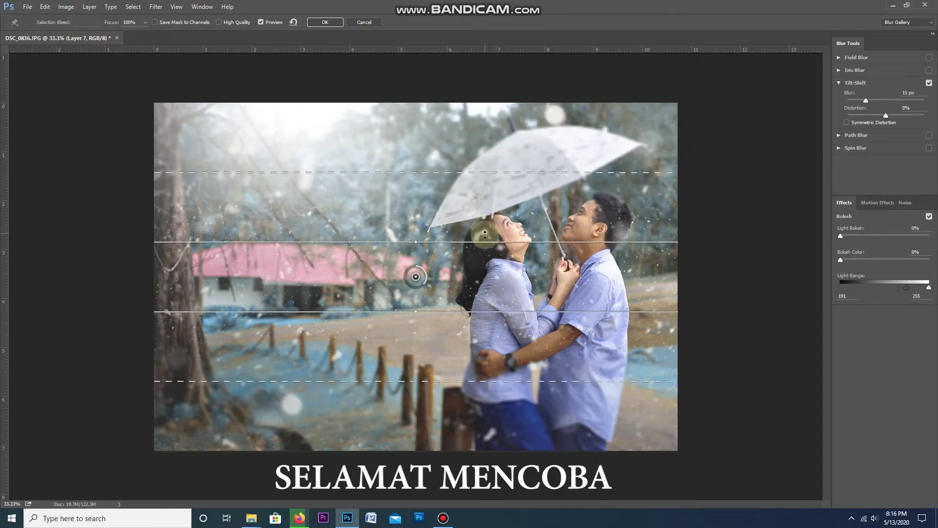
left_click_drag(486, 238, 497, 149)
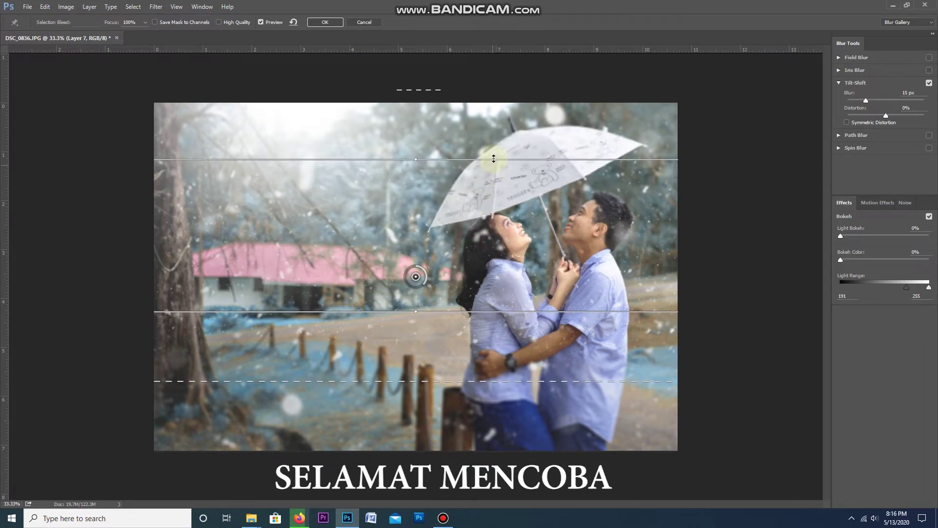
left_click_drag(456, 311, 454, 375)
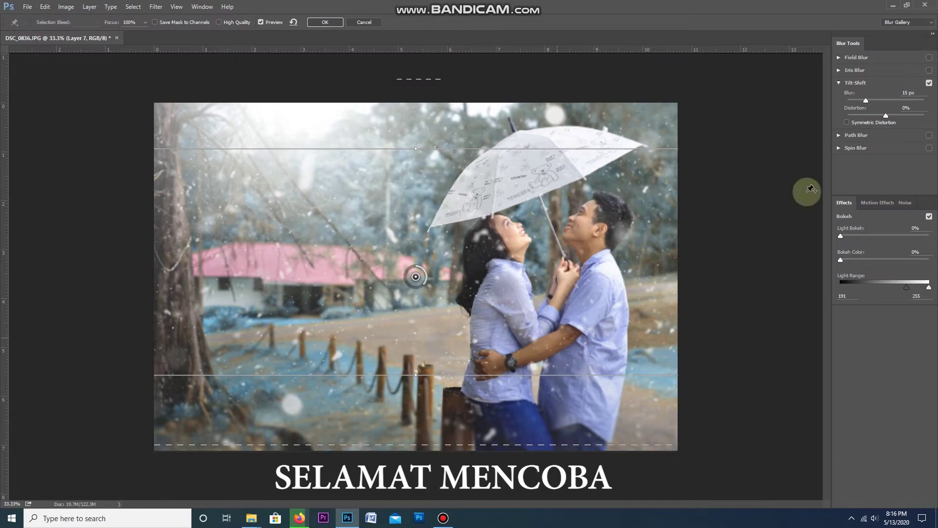
left_click(322, 22)
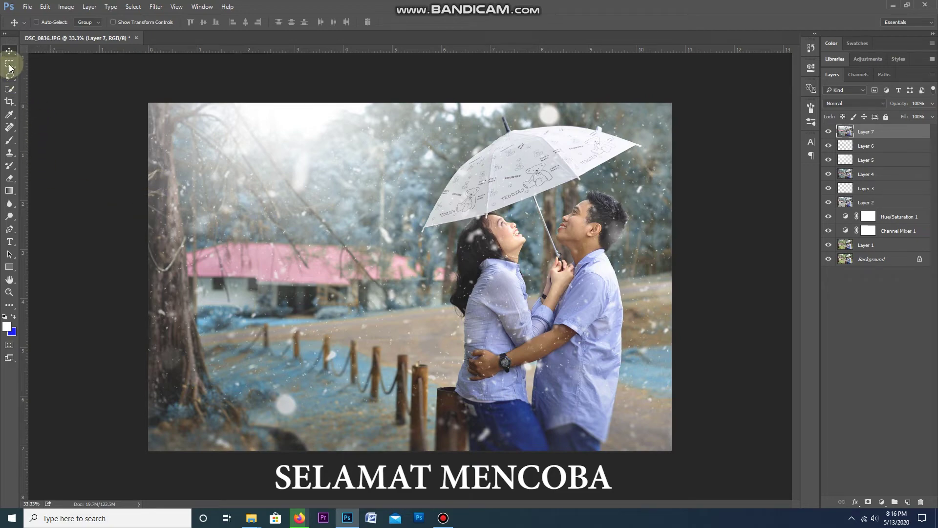
Merge Layers 1–7 into one Layer 7, then toggle its visibility to compare with the original photo
left_click(900, 248, "shift")
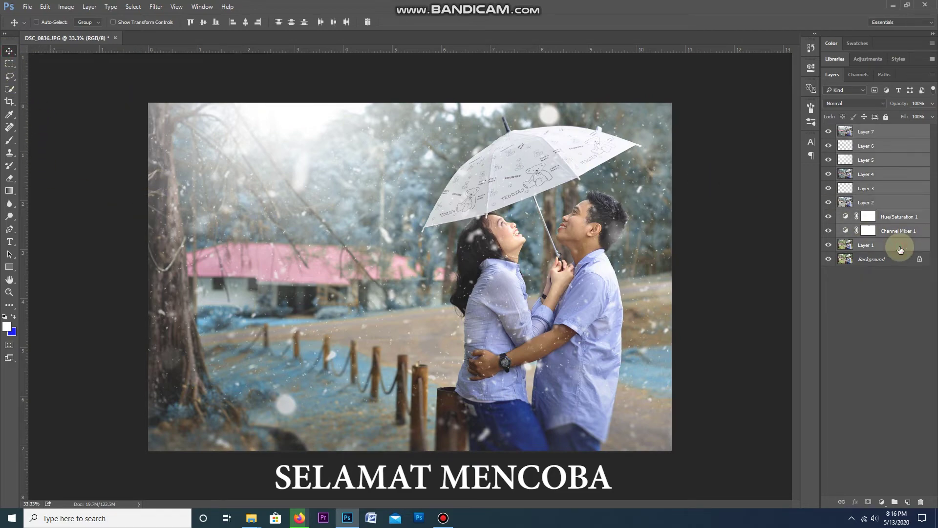
key("ctrl+e")
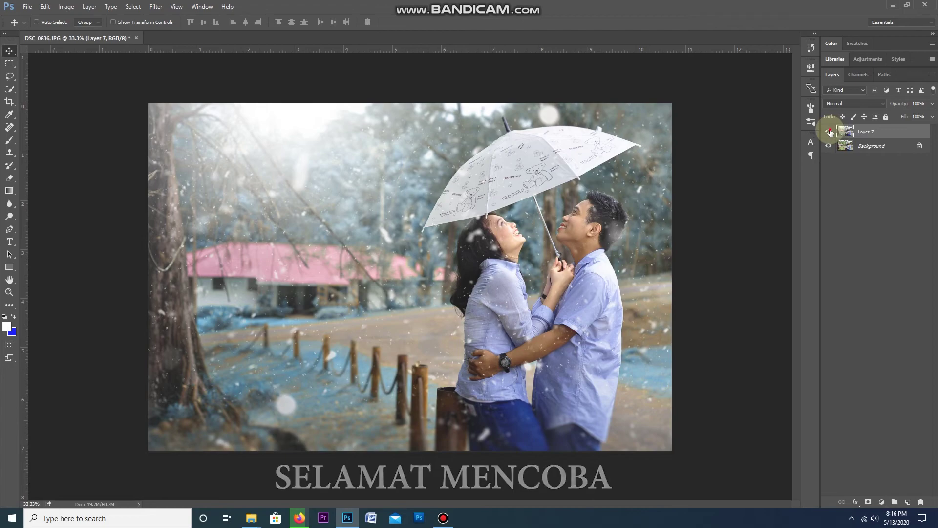
left_click(828, 131)
left_click(828, 132)
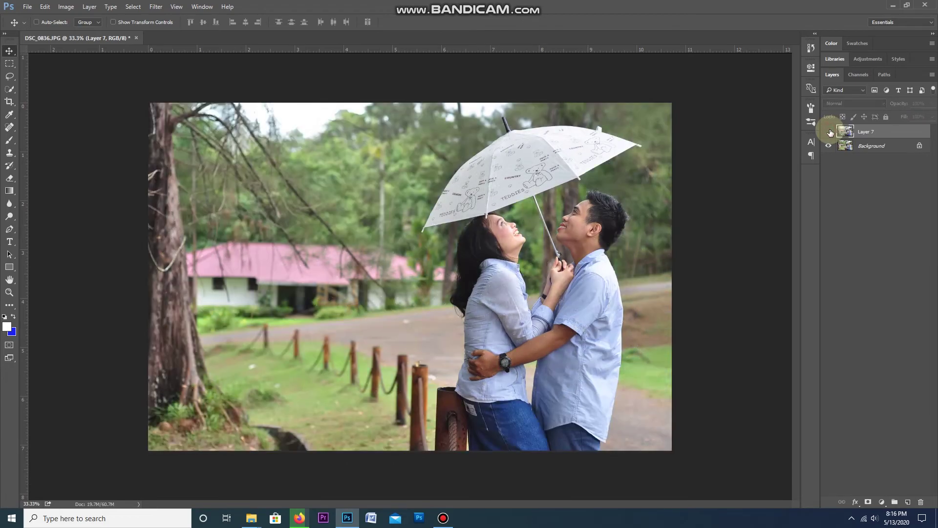
left_click(829, 131)
left_click(862, 147, "shift")
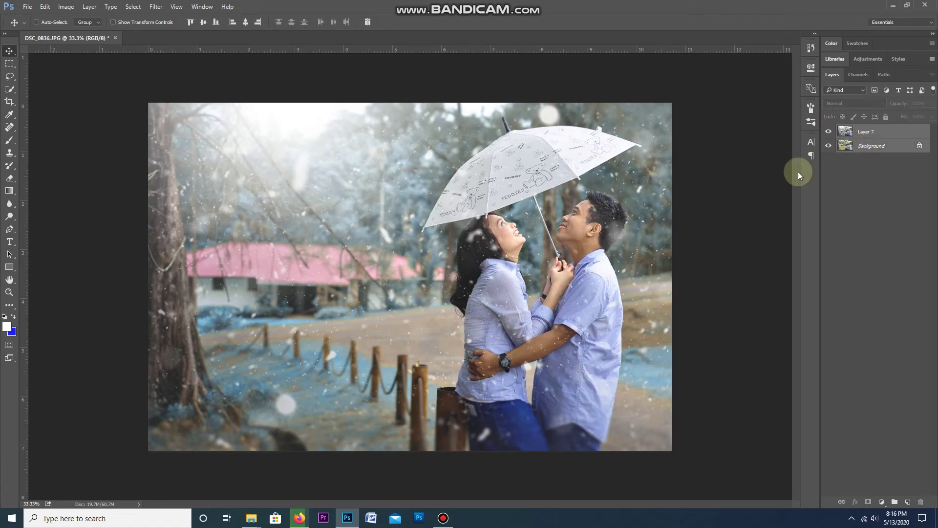